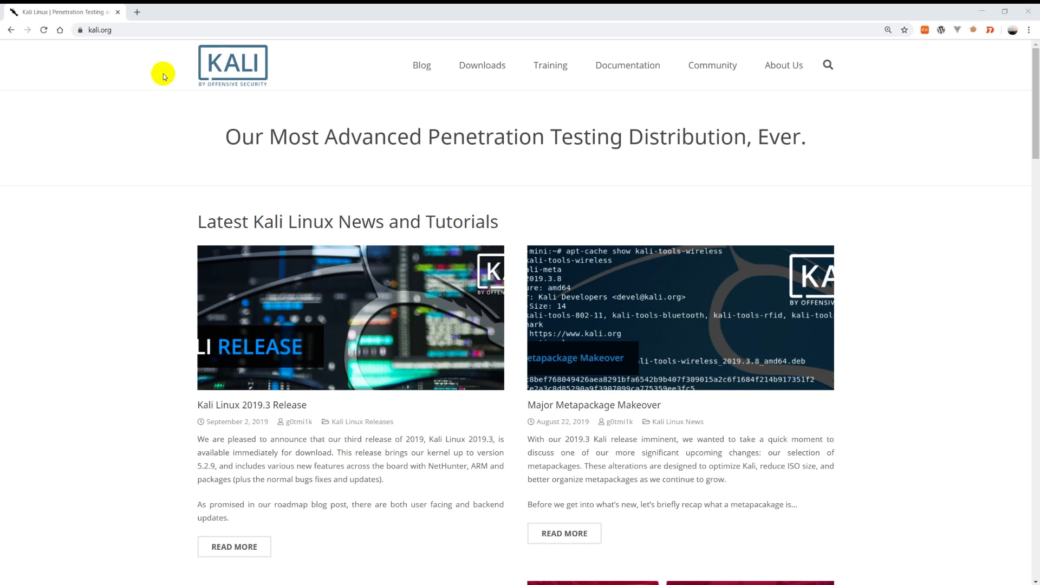
Load secuacademy.com/files in a new tab and open the Kali 2019.1 (64bit) link in the background
{"action": "left_click", "coordinate": [137, 12]}
{"action": "type", "text": "secuacademy.com/files"}
{"action": "key", "text": "Return"}
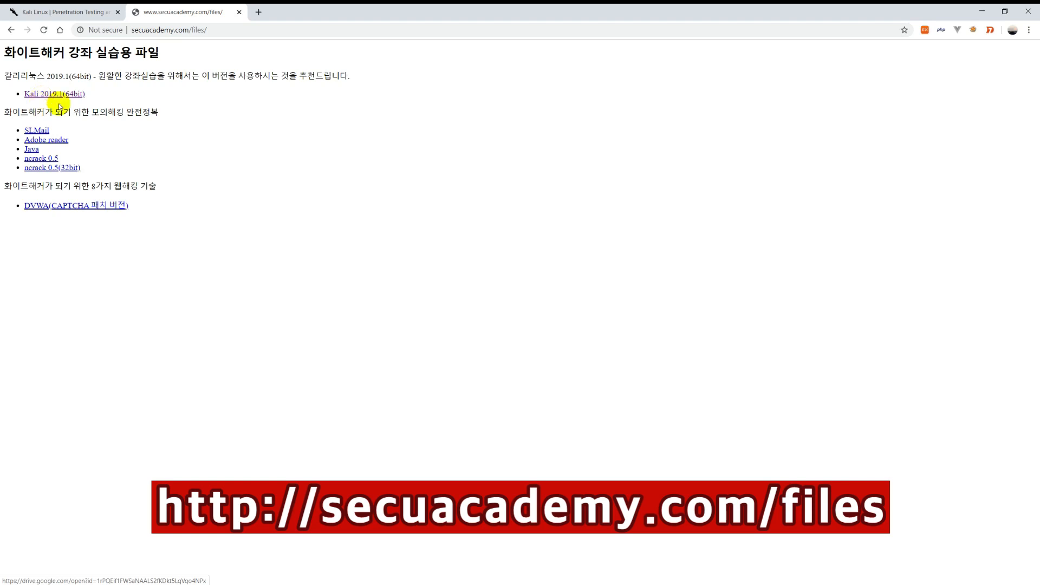
{"action": "middle_click", "coordinate": [44, 96]}
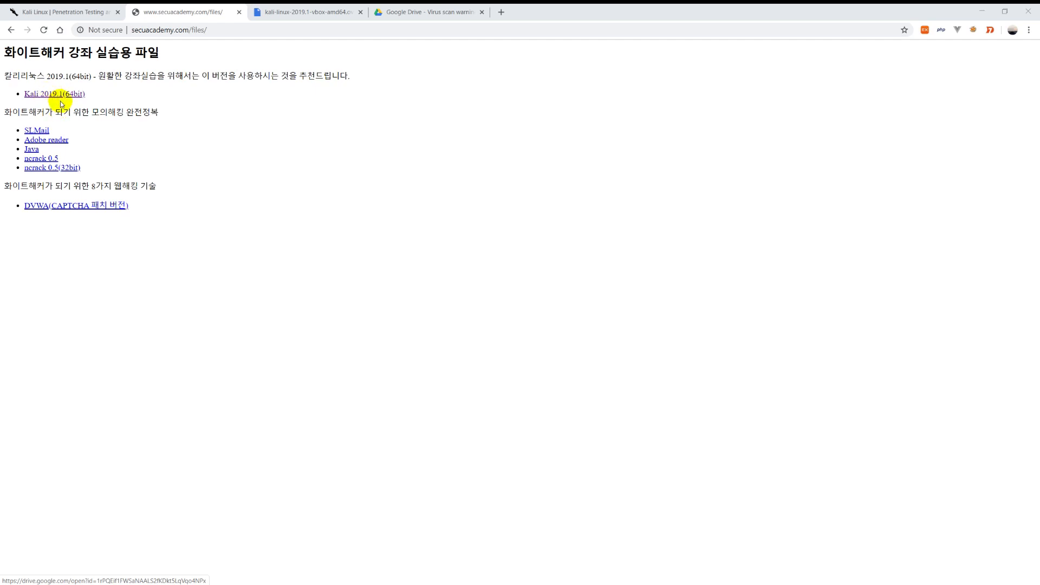
Start downloading kali-linux-2019.1-vbox-amd64.ova from its Drive preview and go to the virus scan warning tab
{"action": "left_click", "coordinate": [306, 12]}
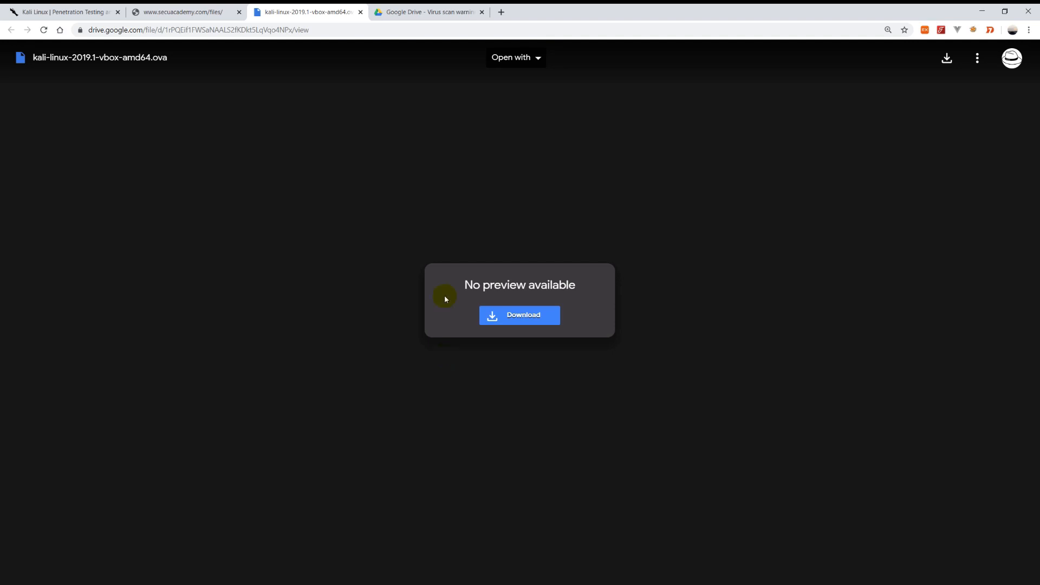
{"action": "left_click", "coordinate": [508, 319]}
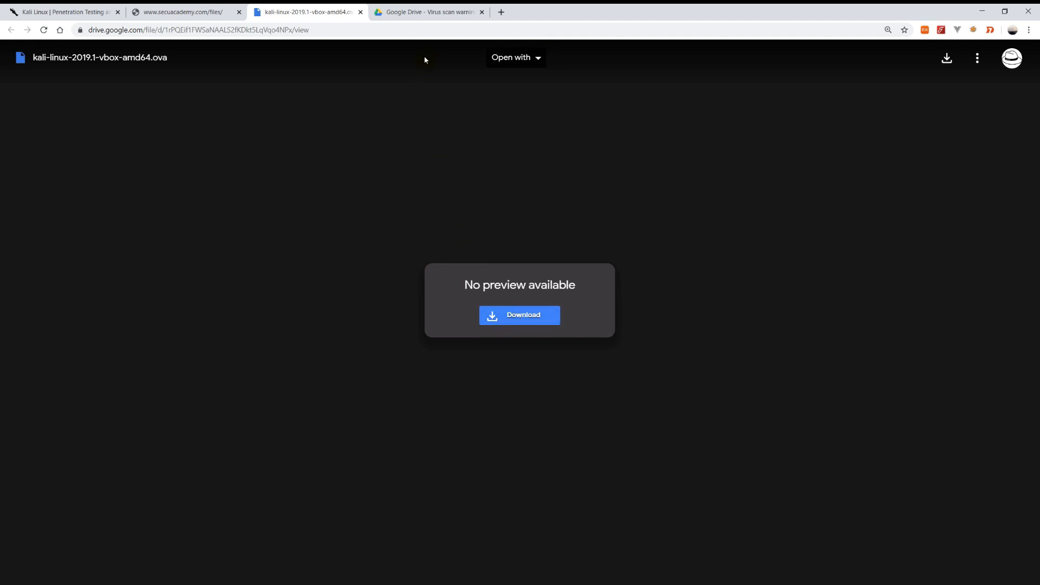
{"action": "left_click", "coordinate": [424, 11]}
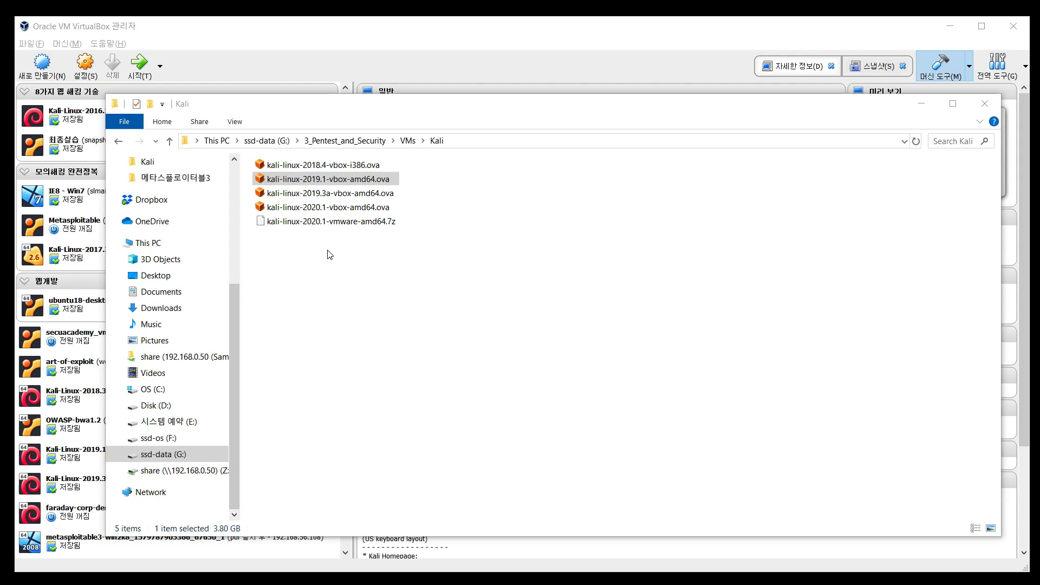
Select kali-linux-2019.1-vbox-amd64.ova in the G:\3_Pentest_and_Security\VMs\Kali folder
{"action": "left_click", "coordinate": [321, 249]}
{"action": "left_click", "coordinate": [329, 179]}
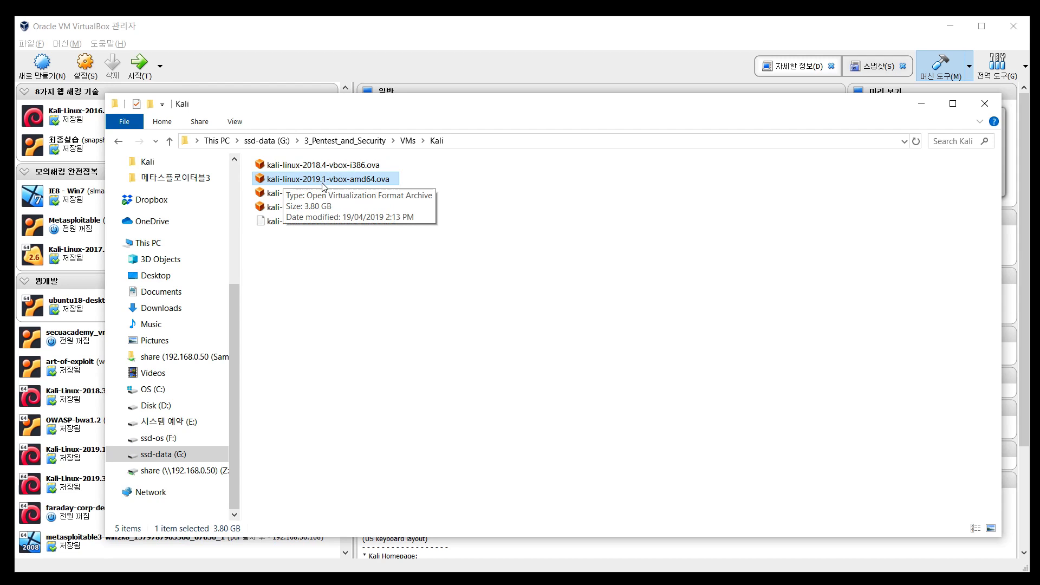
Import kali-linux-2019.1-vbox-amd64.ova through File > Import Appliance with its default appliance settings
{"action": "left_click", "coordinate": [114, 24]}
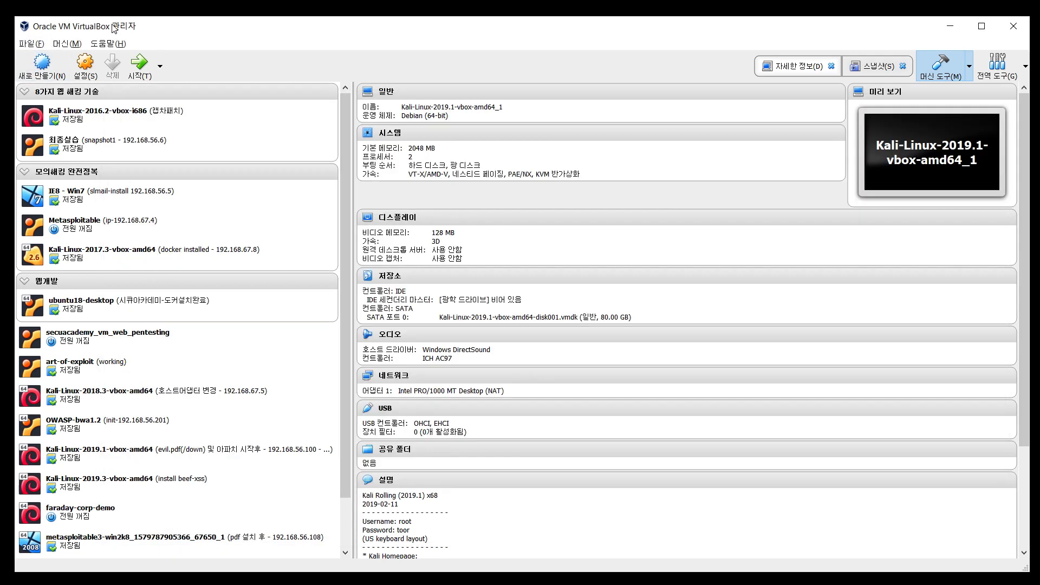
{"action": "left_click", "coordinate": [31, 43]}
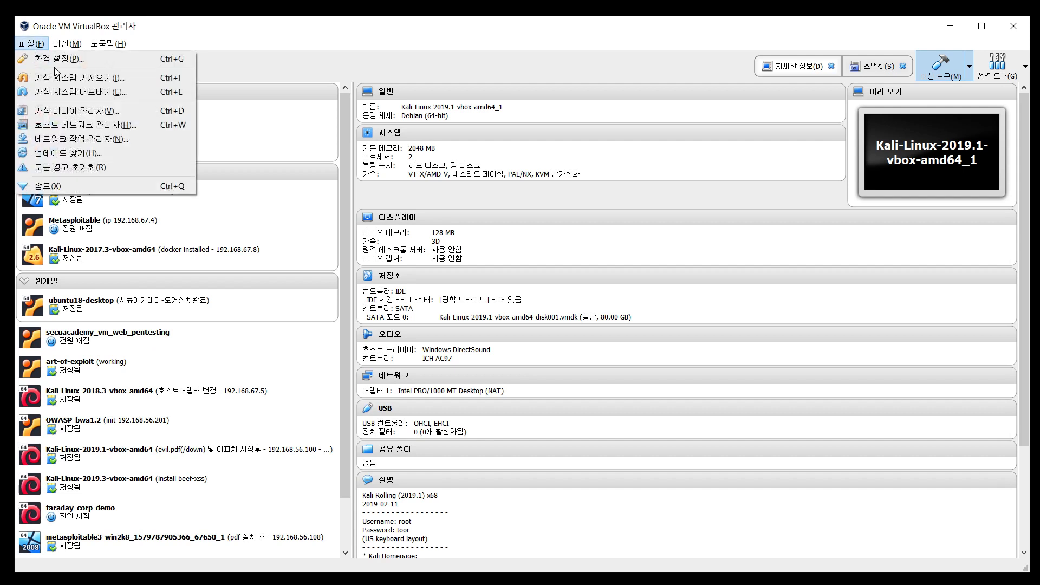
{"action": "left_click", "coordinate": [56, 77]}
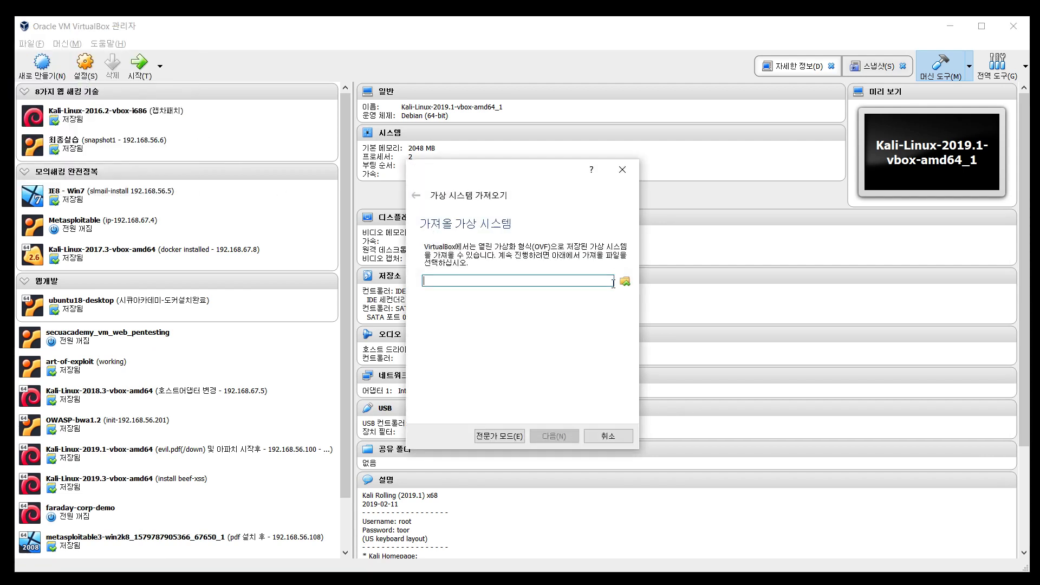
{"action": "left_click", "coordinate": [625, 281]}
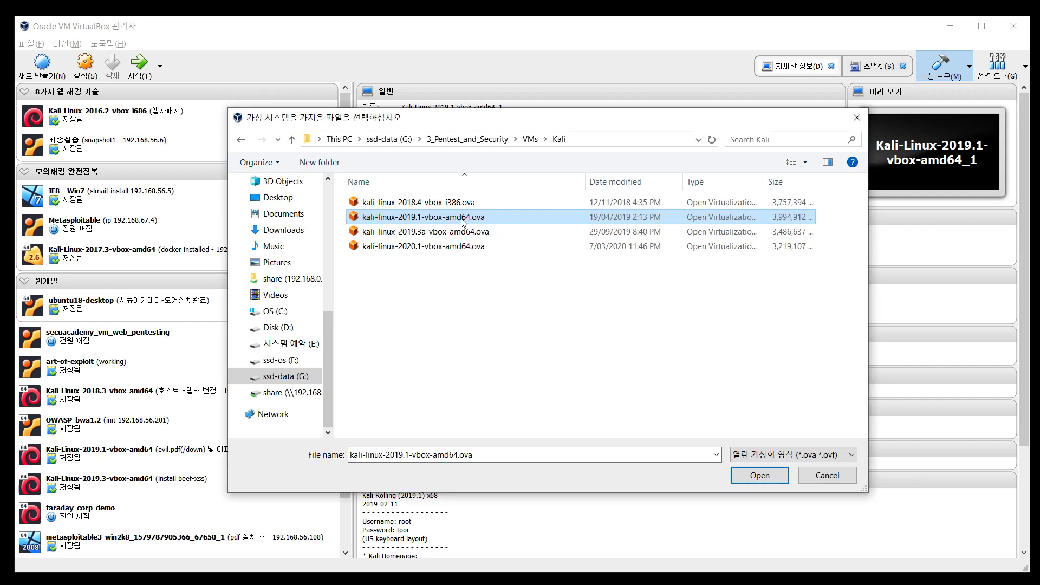
{"action": "left_click", "coordinate": [759, 475]}
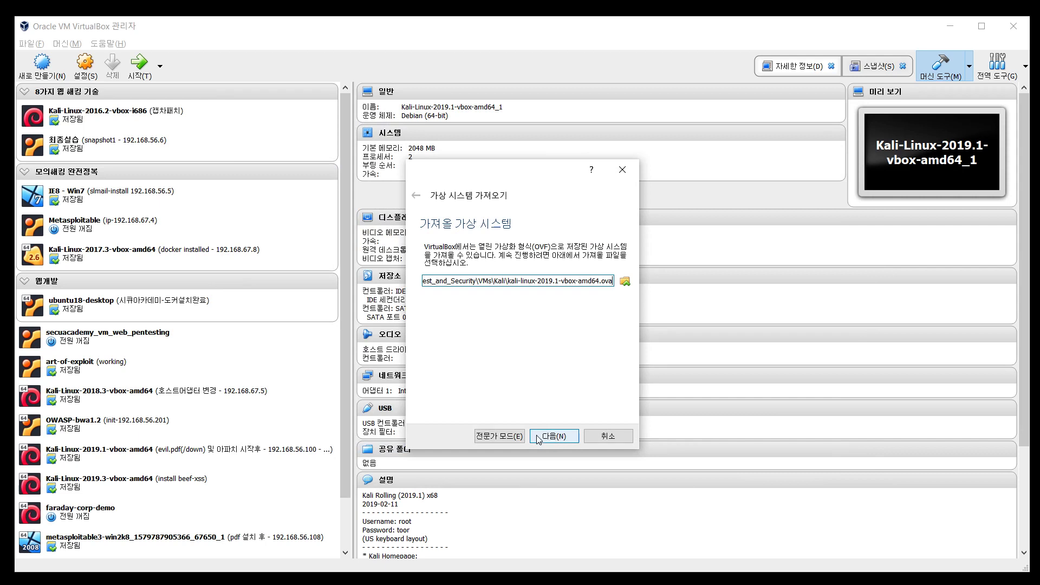
{"action": "left_click", "coordinate": [556, 438]}
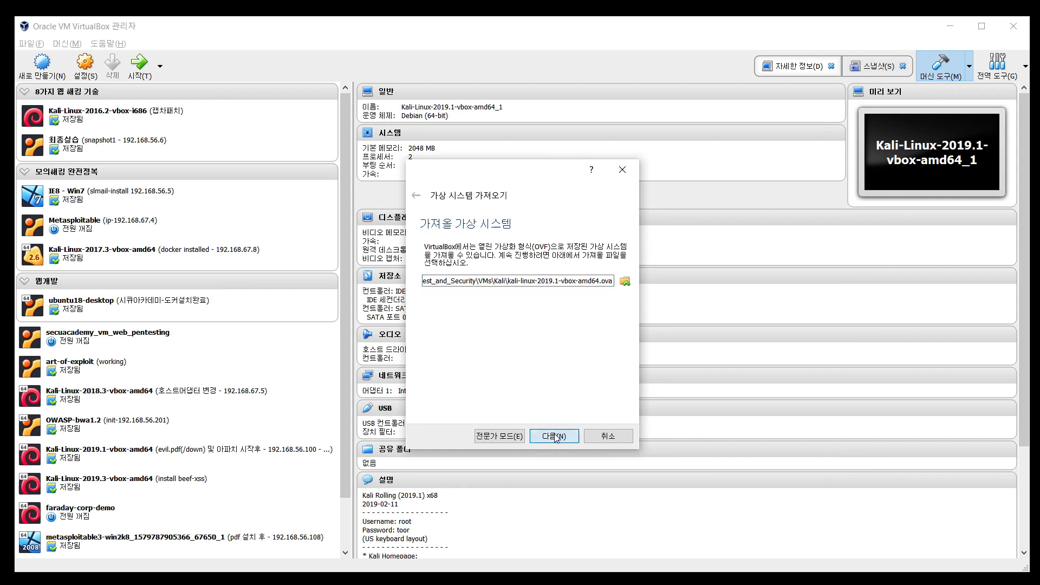
{"action": "scroll", "coordinate": [526, 357], "scroll_direction": "down", "scroll_amount": 3}
{"action": "scroll", "coordinate": [525, 357], "scroll_direction": "up", "scroll_amount": 5}
{"action": "left_click", "coordinate": [564, 441]}
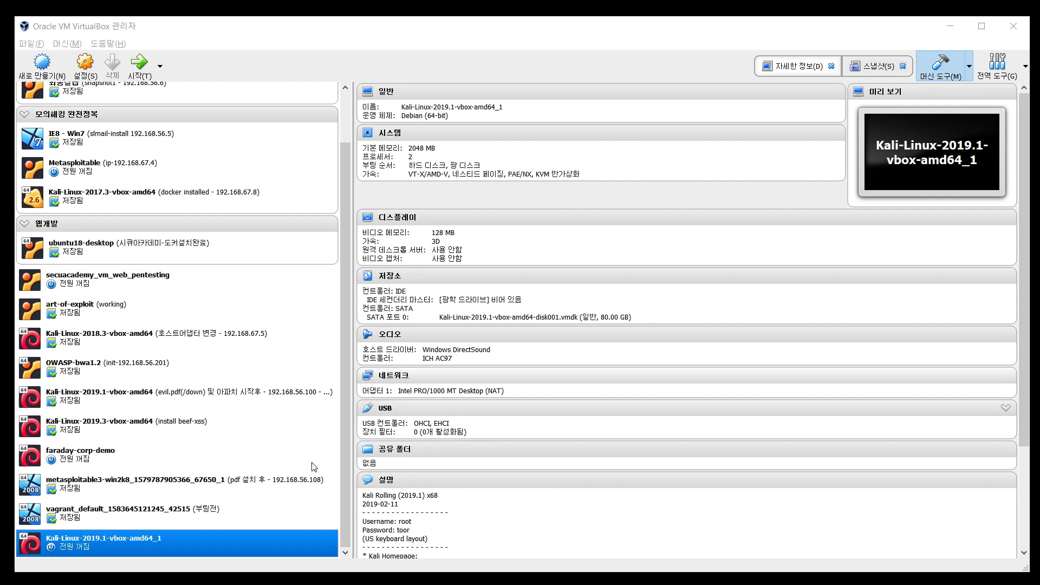
Open Settings for Kali-Linux-2019.1-vbox-amd64_1 at the System page
{"action": "left_click", "coordinate": [224, 545]}
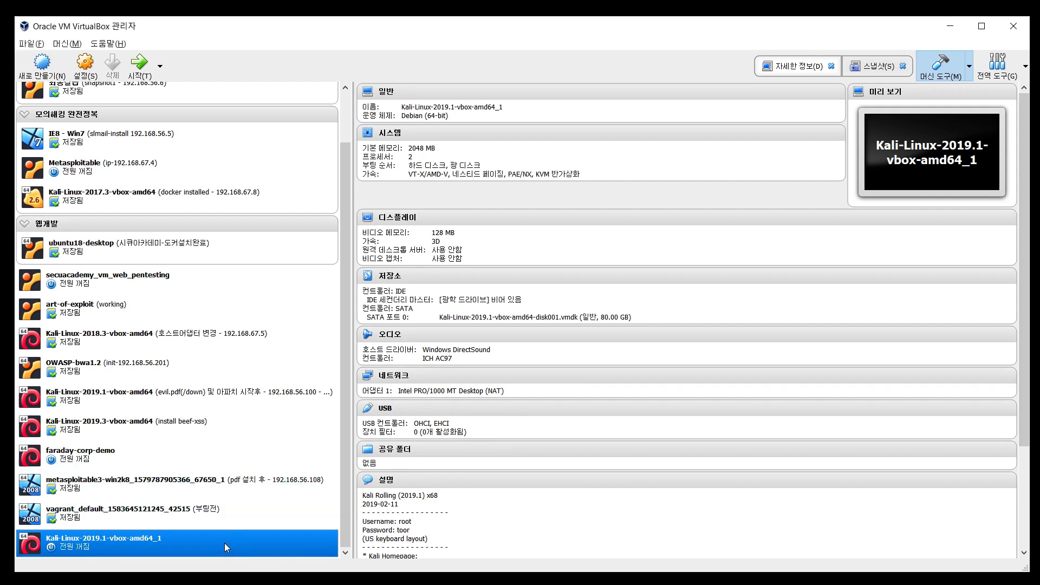
{"action": "right_click", "coordinate": [224, 543]}
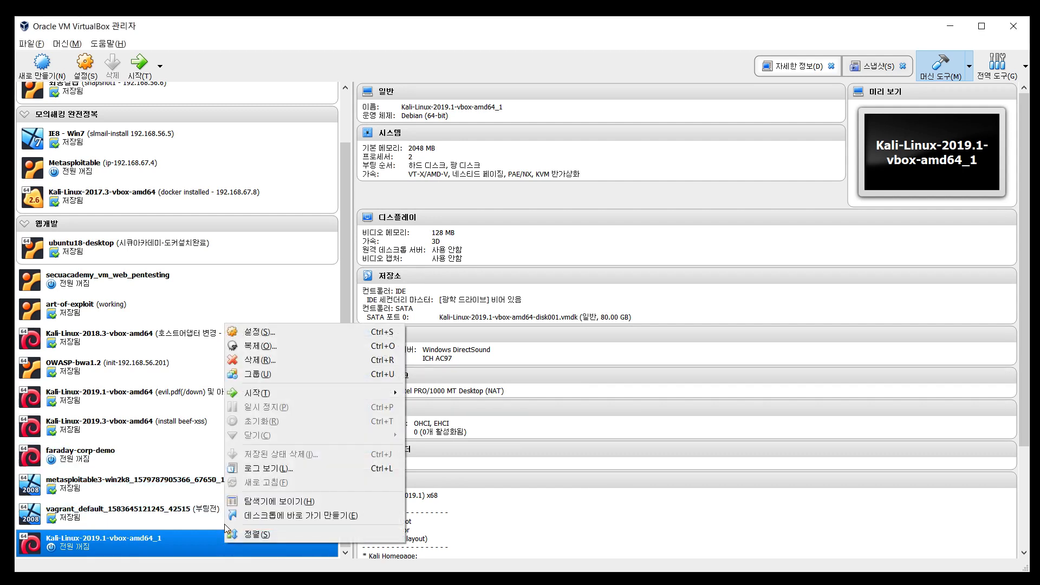
{"action": "left_click", "coordinate": [285, 332]}
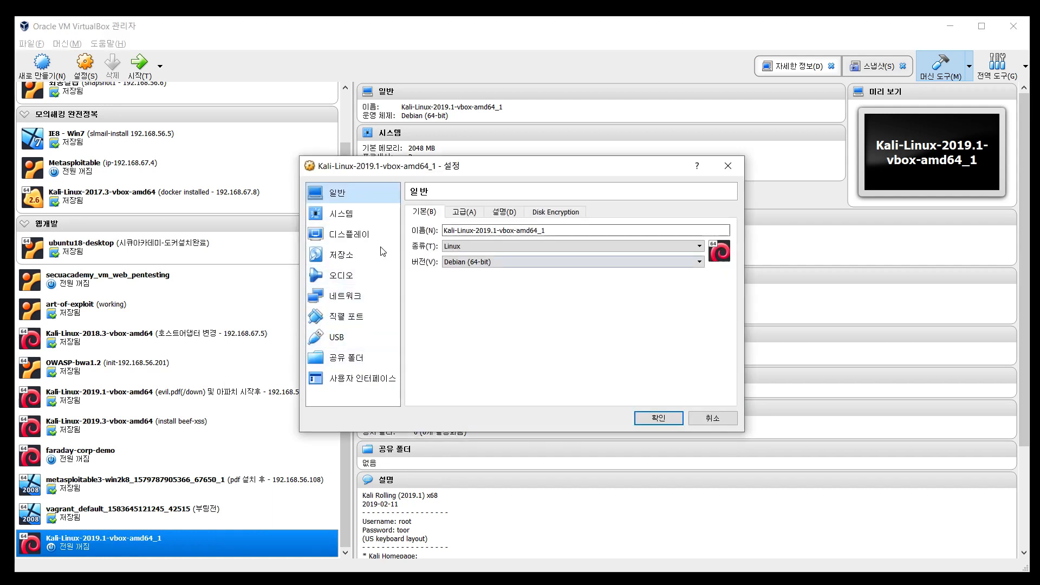
{"action": "left_click", "coordinate": [365, 216]}
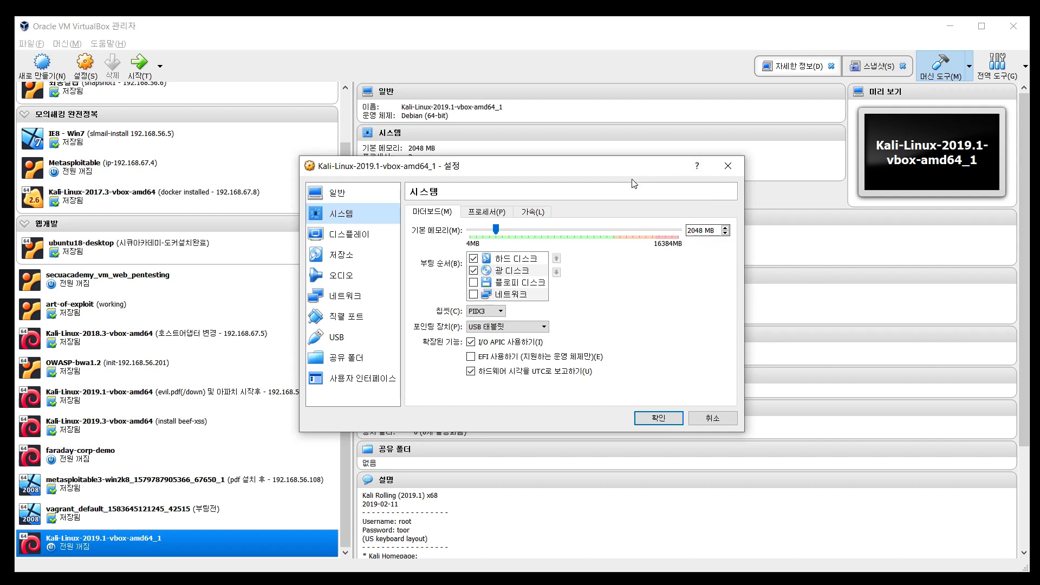
Change the Kali machine's base memory from 2048 MB to 4096 MB
{"action": "left_click", "coordinate": [693, 231]}
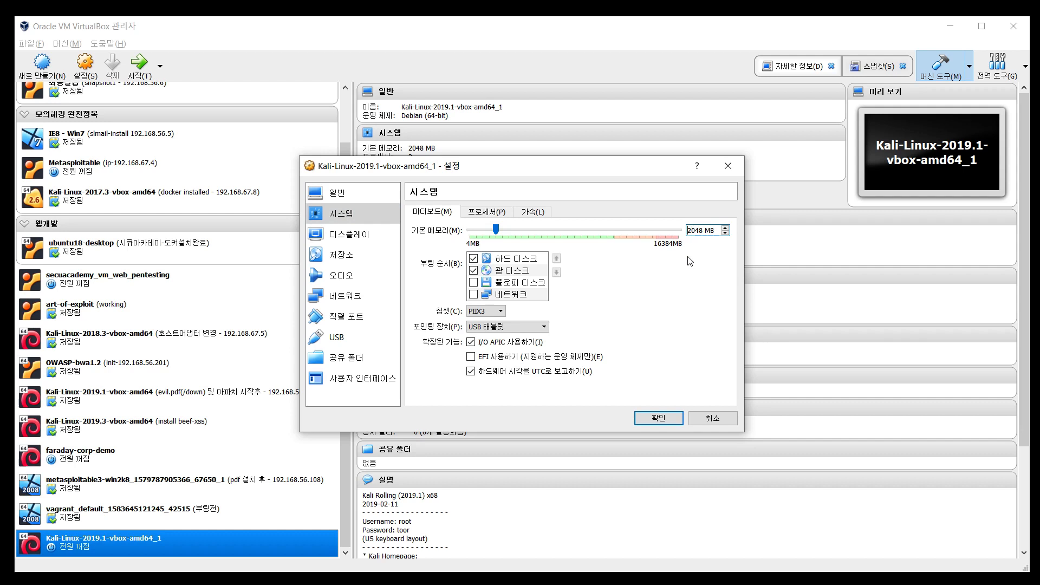
{"action": "key", "text": "shift+Right"}
{"action": "type", "text": "4"}
{"action": "key", "text": "Right"}
{"action": "key", "text": "shift+Right"}
{"action": "key", "text": "shift+Right"}
{"action": "type", "text": "96"}
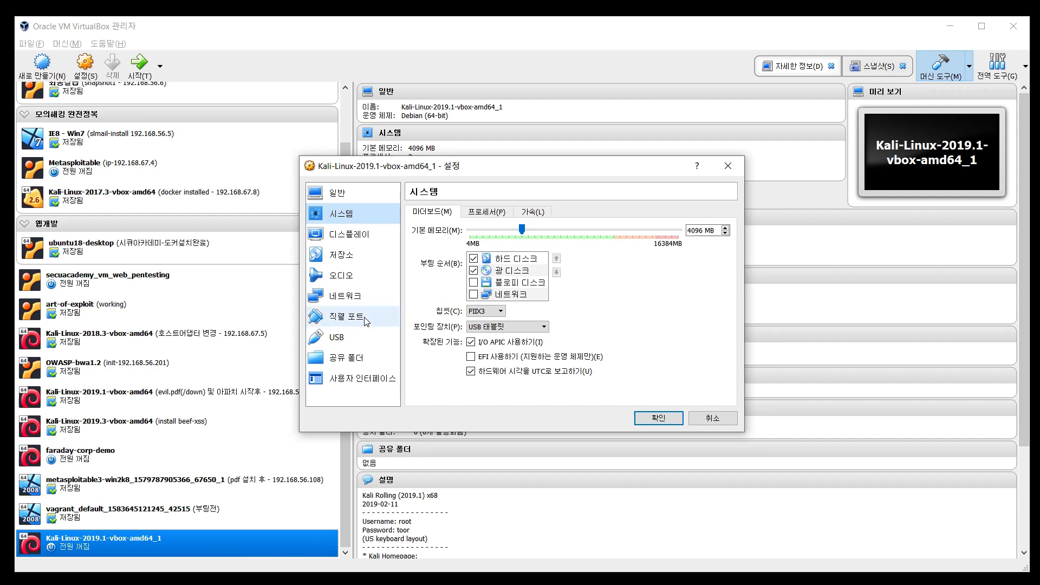
{"action": "left_click", "coordinate": [364, 299]}
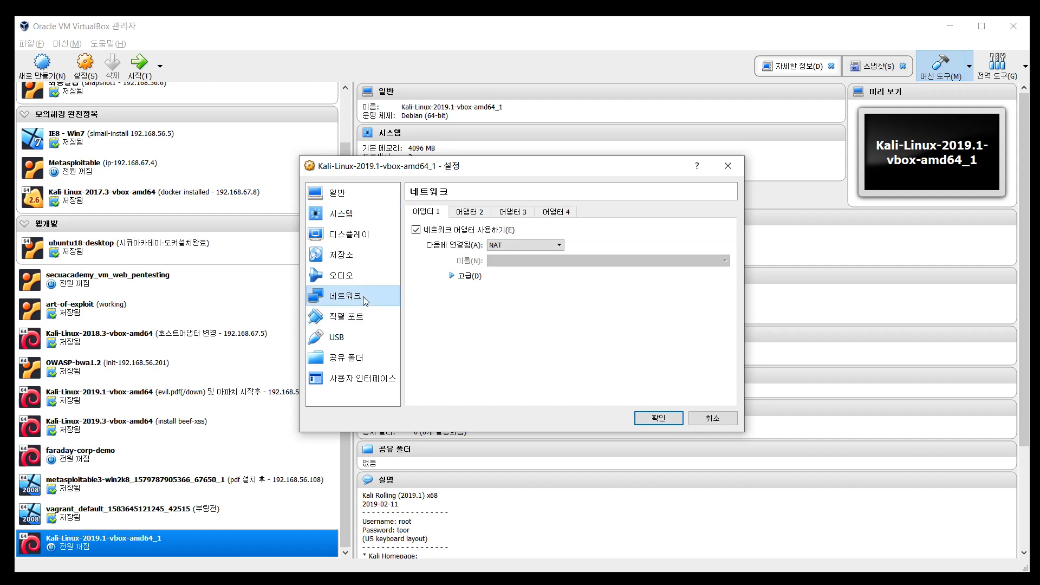
Enable Adapter 2 as a Host-only Adapter on VirtualBox Host-Only Ethernet Adapter #4, keeping Adapter 1 on NAT, and save
{"action": "left_click", "coordinate": [462, 212]}
{"action": "left_click", "coordinate": [432, 212]}
{"action": "left_click", "coordinate": [477, 216]}
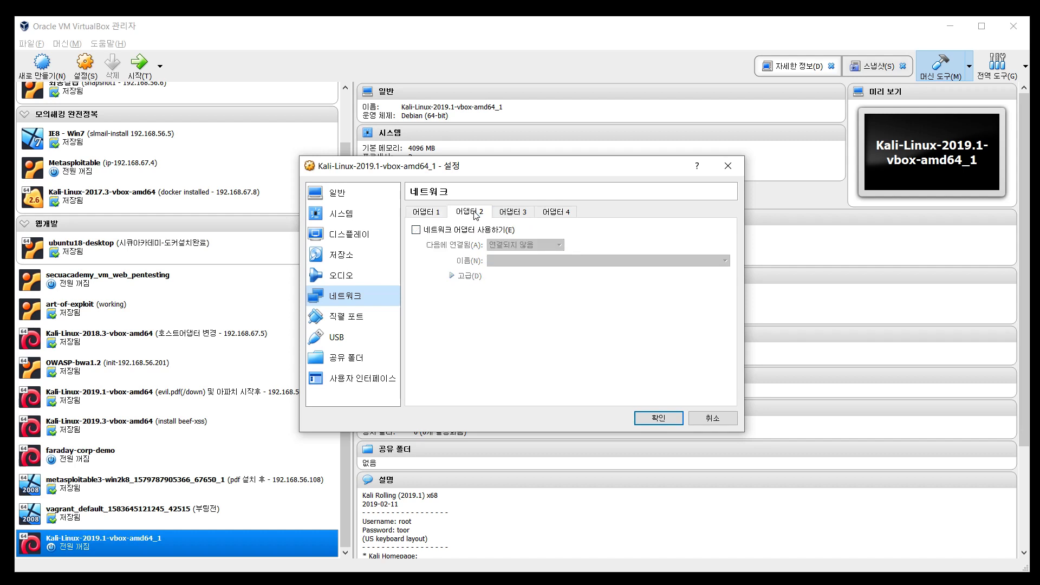
{"action": "left_click", "coordinate": [420, 228]}
{"action": "left_click", "coordinate": [522, 245]}
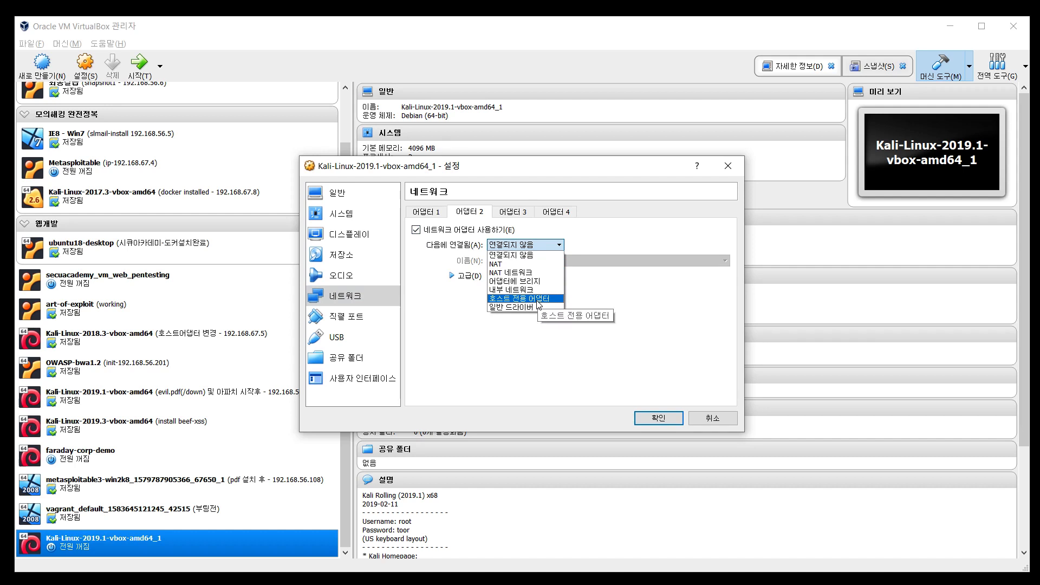
{"action": "left_click", "coordinate": [539, 299]}
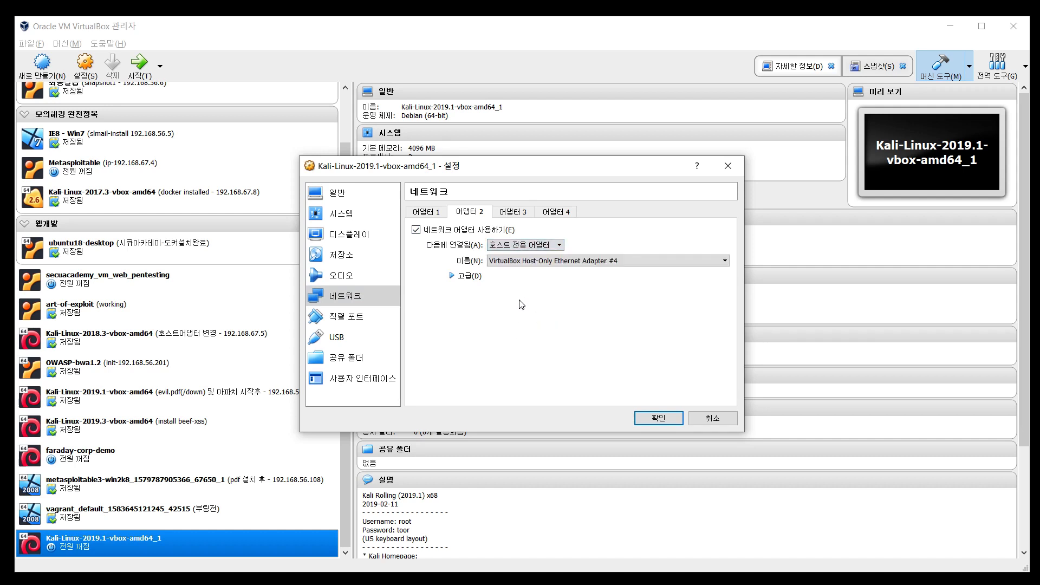
{"action": "left_click", "coordinate": [426, 215]}
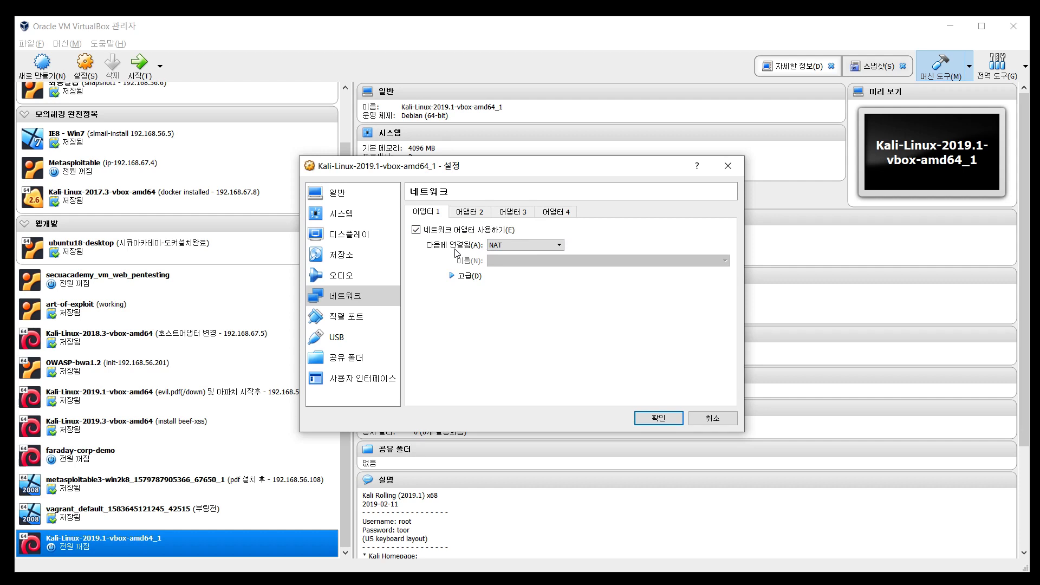
{"action": "left_click", "coordinate": [470, 212]}
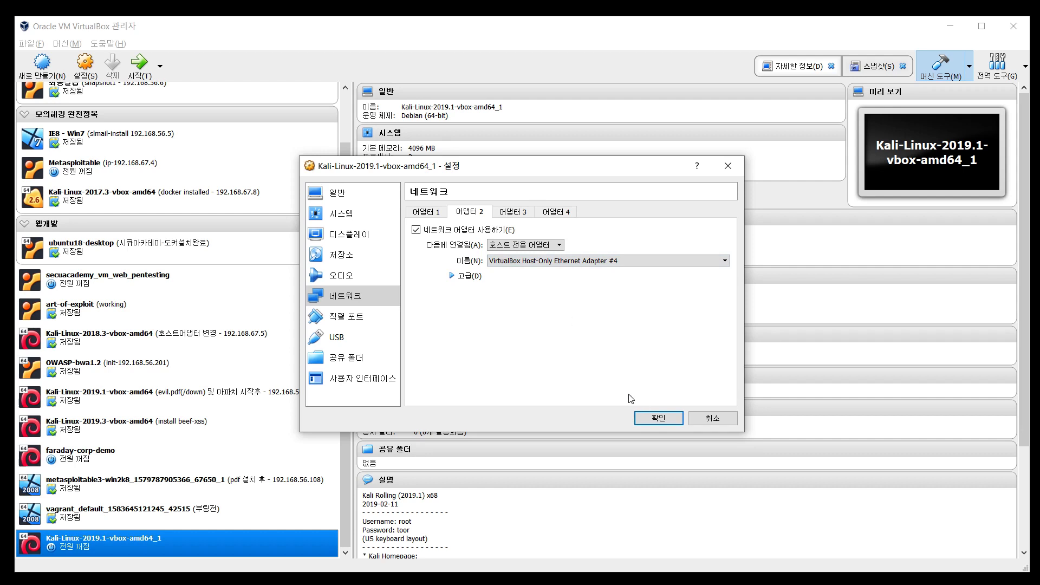
{"action": "left_click", "coordinate": [659, 421]}
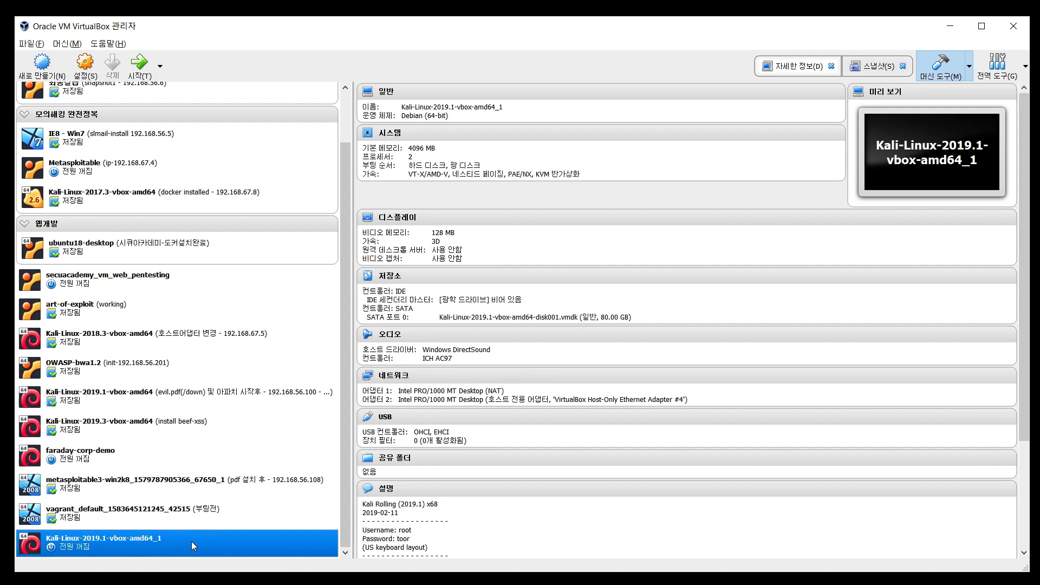
Start the Kali-Linux-2019.1-vbox-amd64_1 machine and center its window on screen
{"action": "right_click", "coordinate": [191, 541]}
{"action": "left_click", "coordinate": [177, 533]}
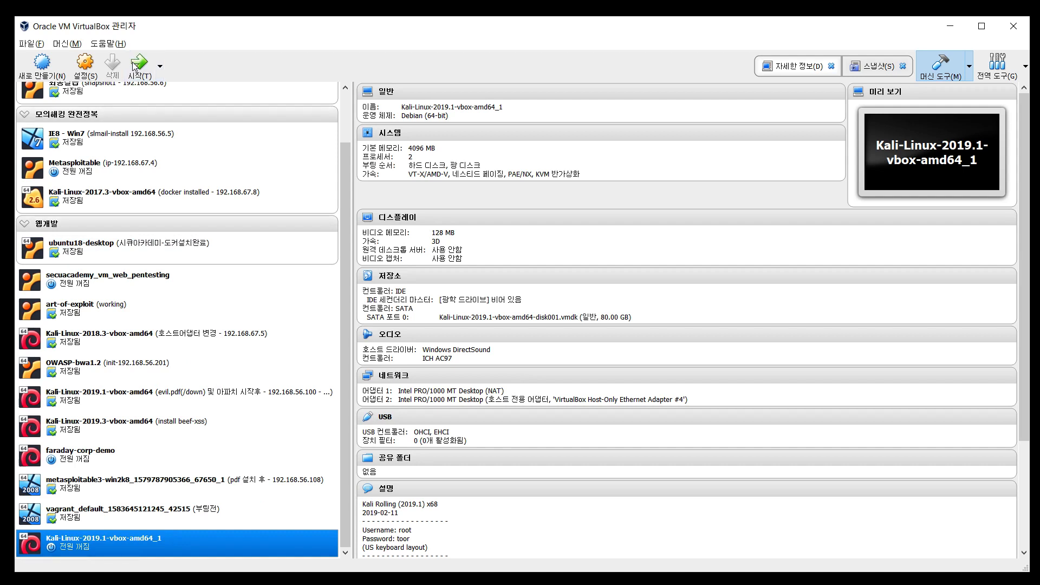
{"action": "left_click", "coordinate": [154, 59]}
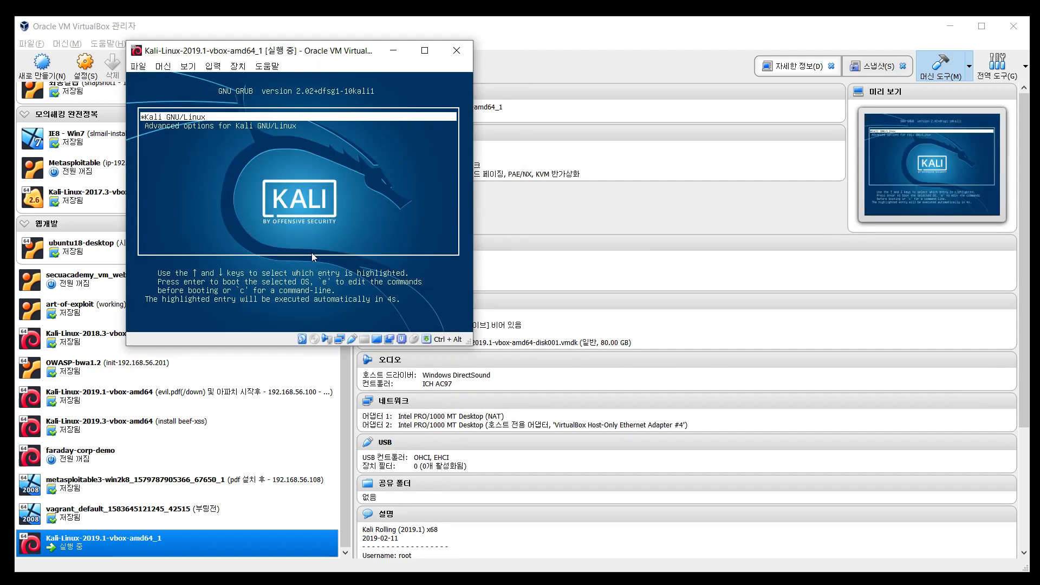
{"action": "left_click_drag", "start_coordinate": [289, 51], "coordinate": [343, 79]}
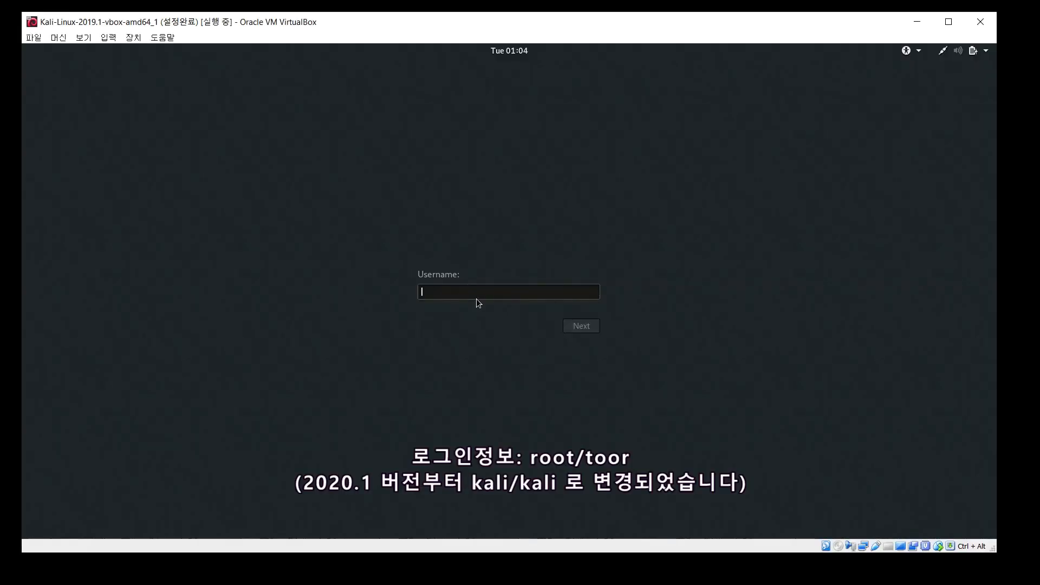
{"action": "type", "text": "root"}
{"action": "key", "text": "Return"}
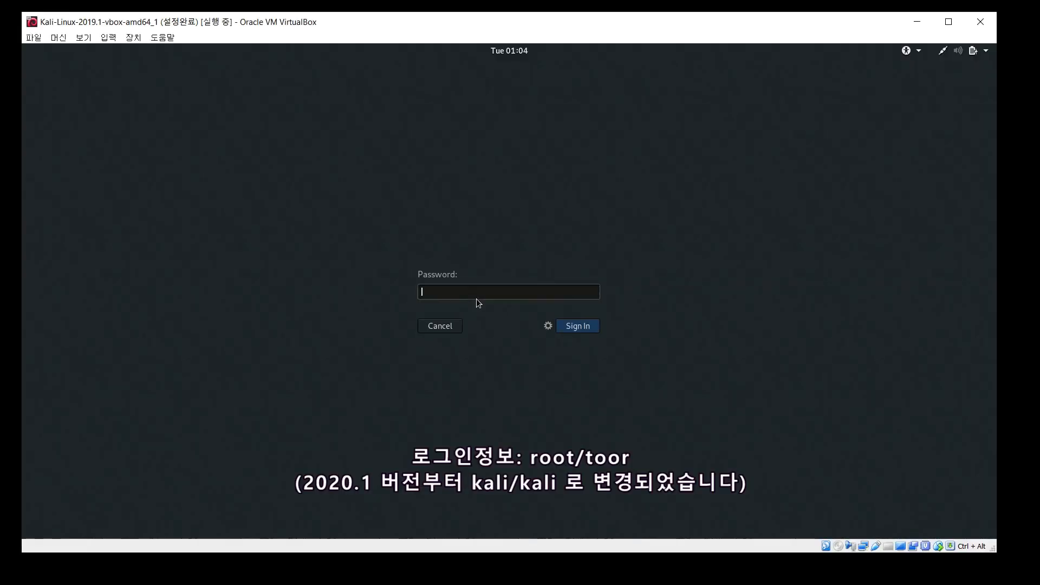
{"action": "type", "text": "toor"}
{"action": "left_click", "coordinate": [580, 327]}
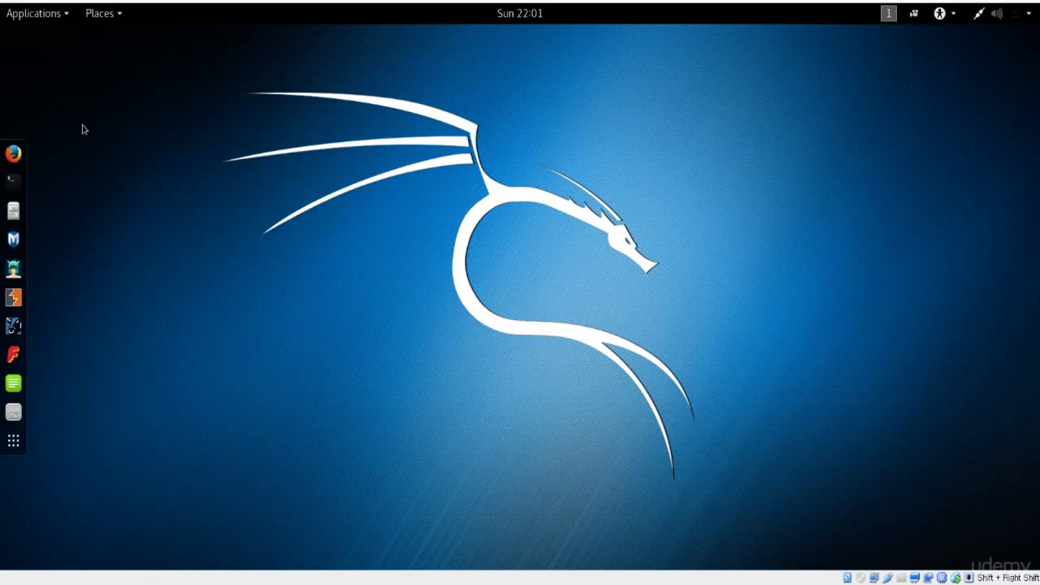
Browse the tool categories in Kali's Applications menu
{"action": "left_click", "coordinate": [43, 16]}
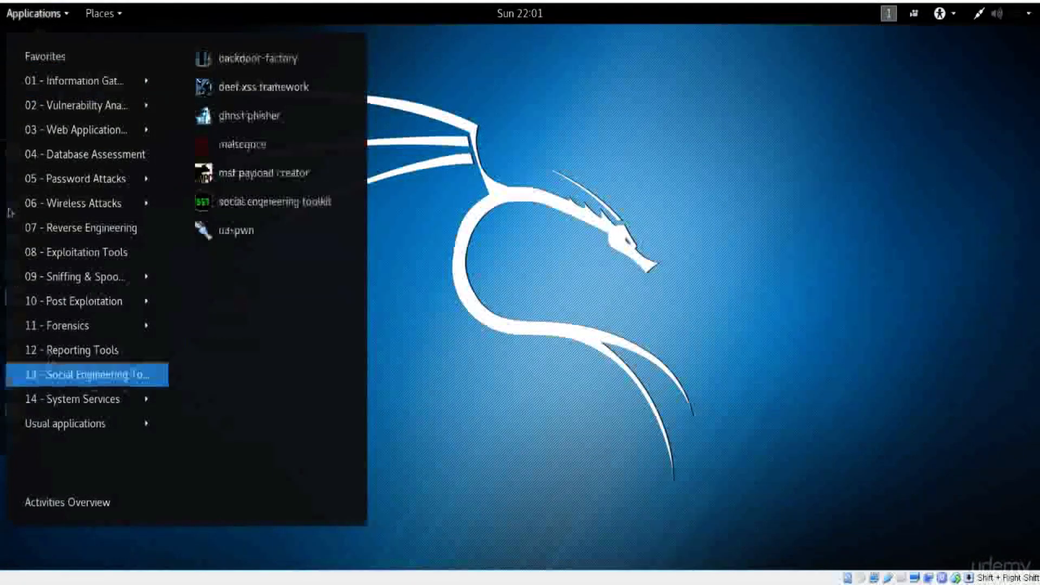
{"action": "mouse_move", "coordinate": [74, 92]}
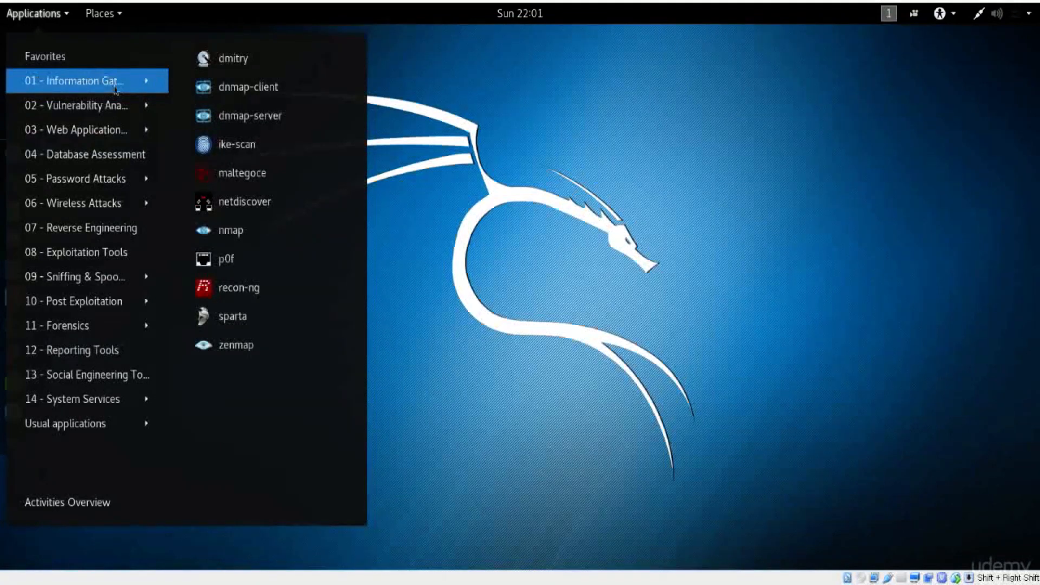
{"action": "mouse_move", "coordinate": [120, 115]}
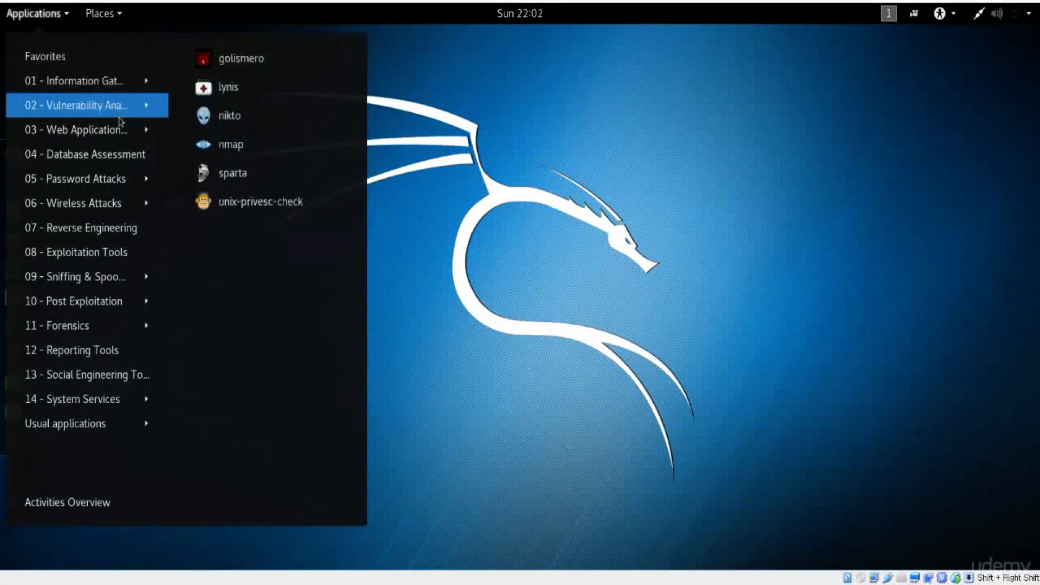
{"action": "mouse_move", "coordinate": [115, 140]}
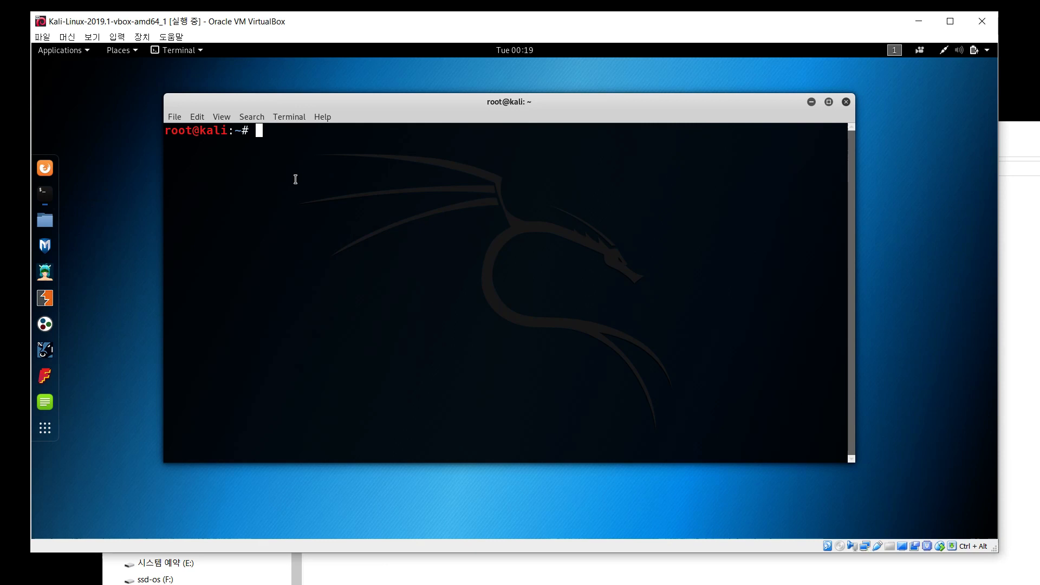
Run ip addr in the Kali terminal and release the keyboard to the host with the host key
{"action": "type", "text": "ip addr"}
{"action": "key", "text": "Return"}
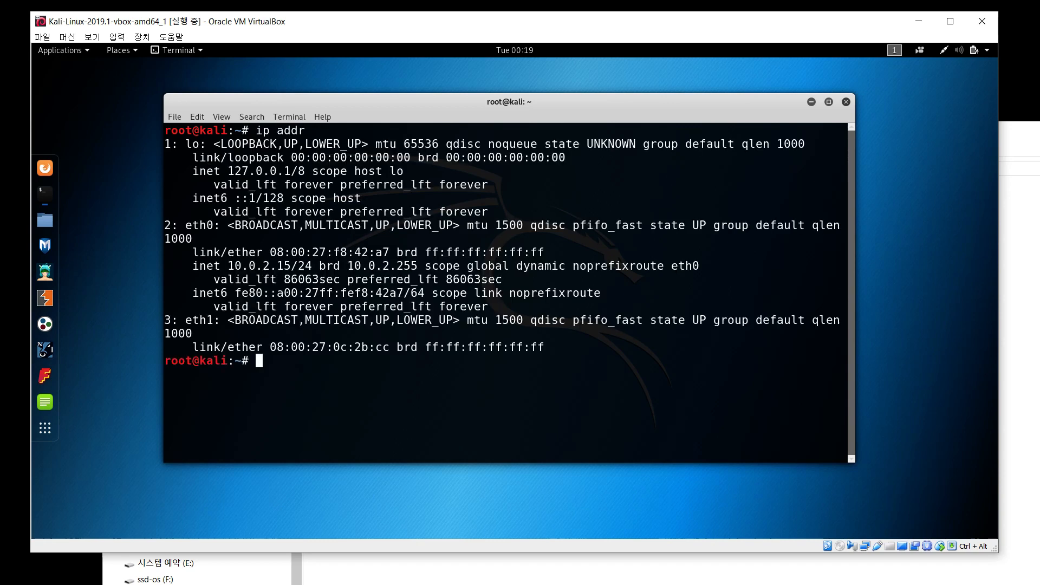
{"action": "key", "text": "ctrl+2"}
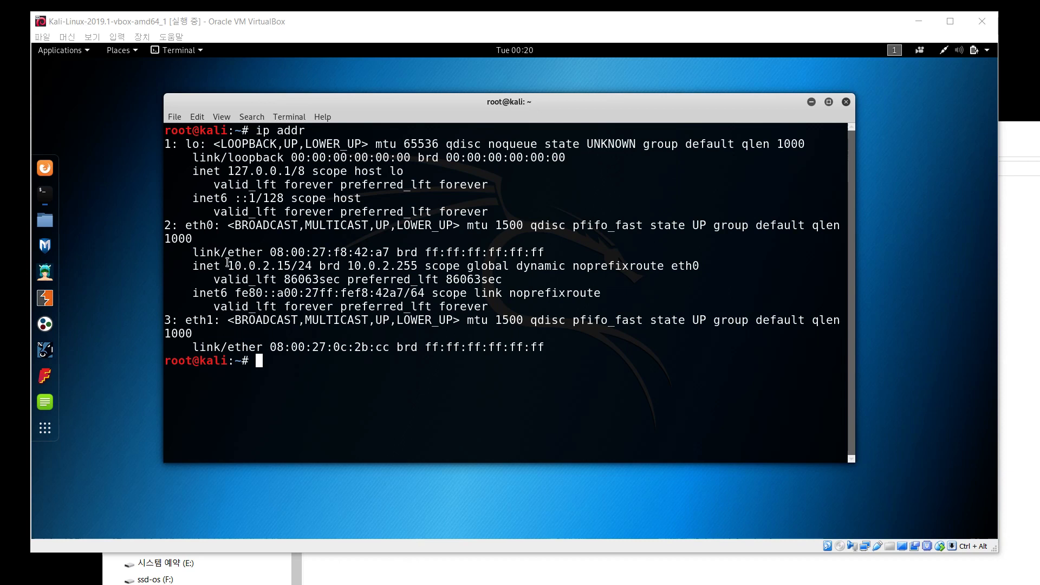
Highlight eth0's address 10.0.2.15 in the ip addr output
{"action": "left_click_drag", "start_coordinate": [229, 267], "coordinate": [298, 266]}
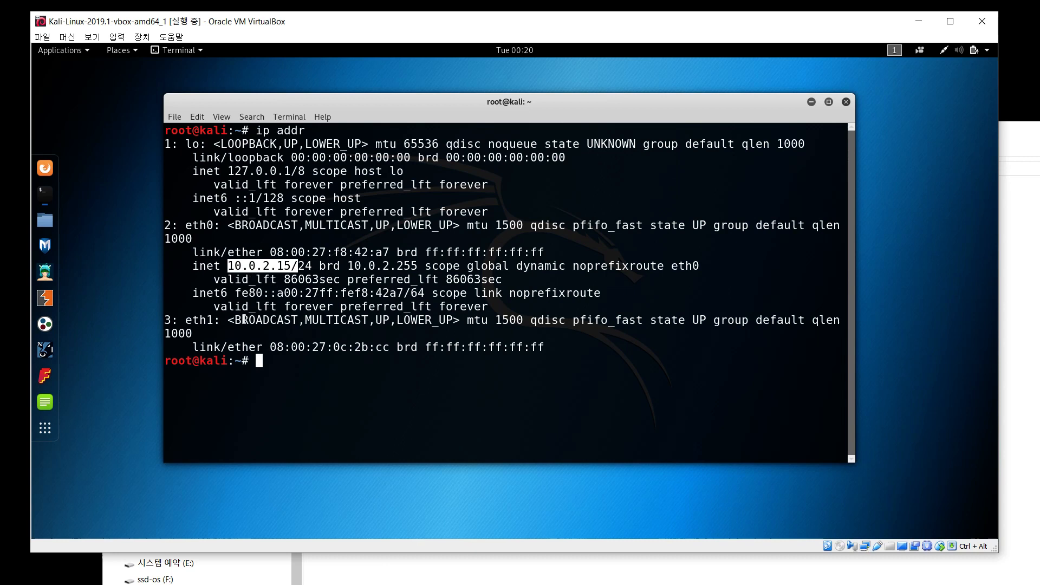
{"action": "left_click", "coordinate": [235, 340]}
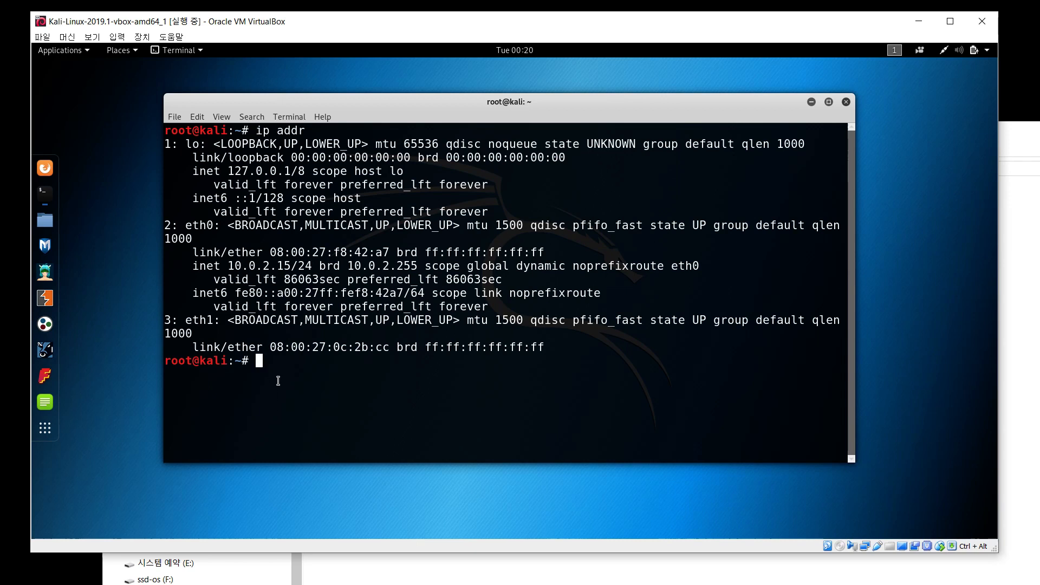
{"action": "left_click_drag", "start_coordinate": [228, 266], "coordinate": [278, 265]}
{"action": "left_click", "coordinate": [299, 267]}
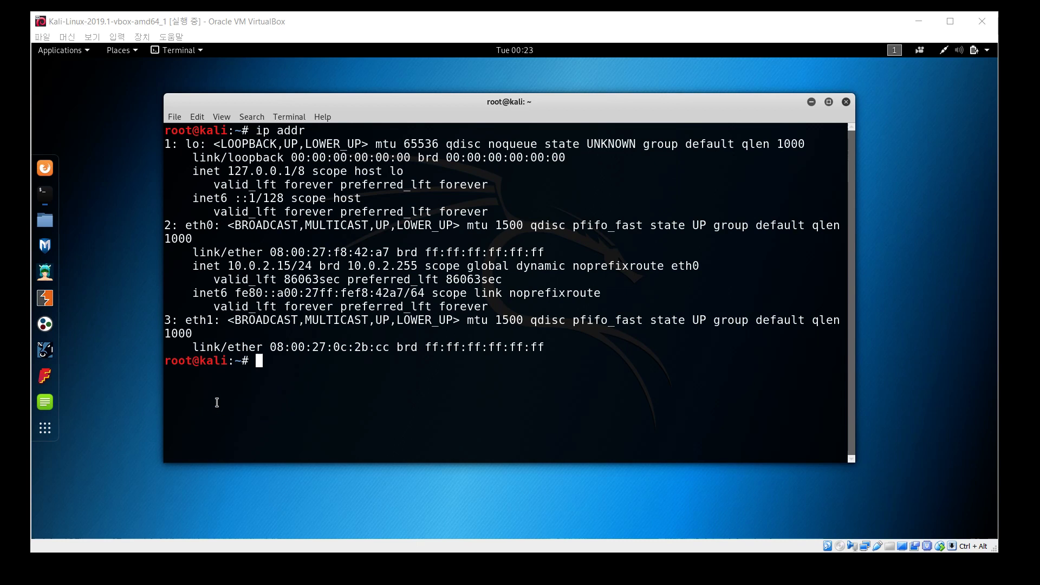
Launch Leafpad and open /etc/network/interfaces from File System > etc > network
{"action": "left_click", "coordinate": [49, 408]}
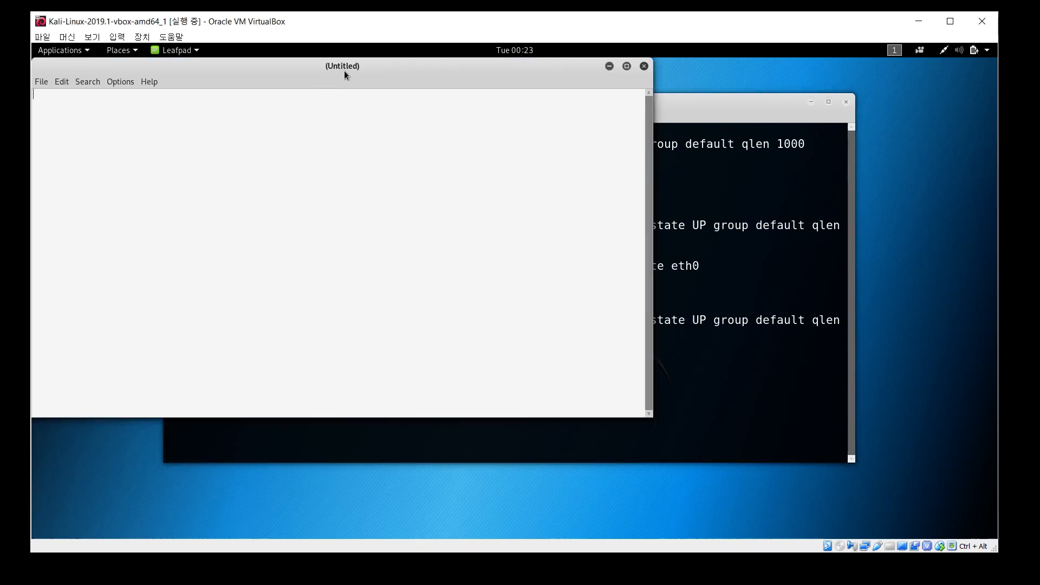
{"action": "left_click_drag", "start_coordinate": [347, 65], "coordinate": [418, 91]}
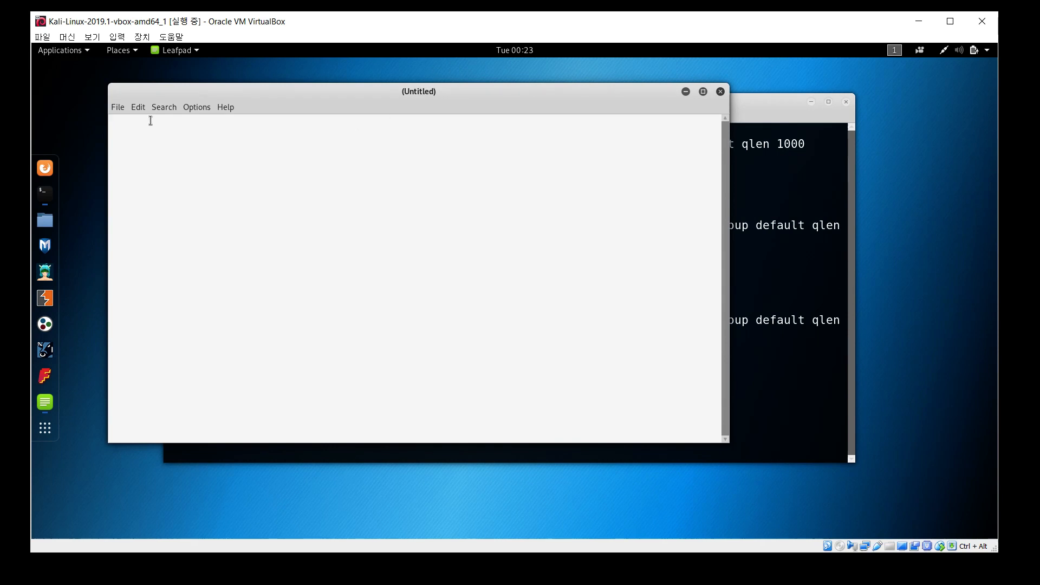
{"action": "left_click", "coordinate": [122, 109]}
{"action": "left_click", "coordinate": [124, 135]}
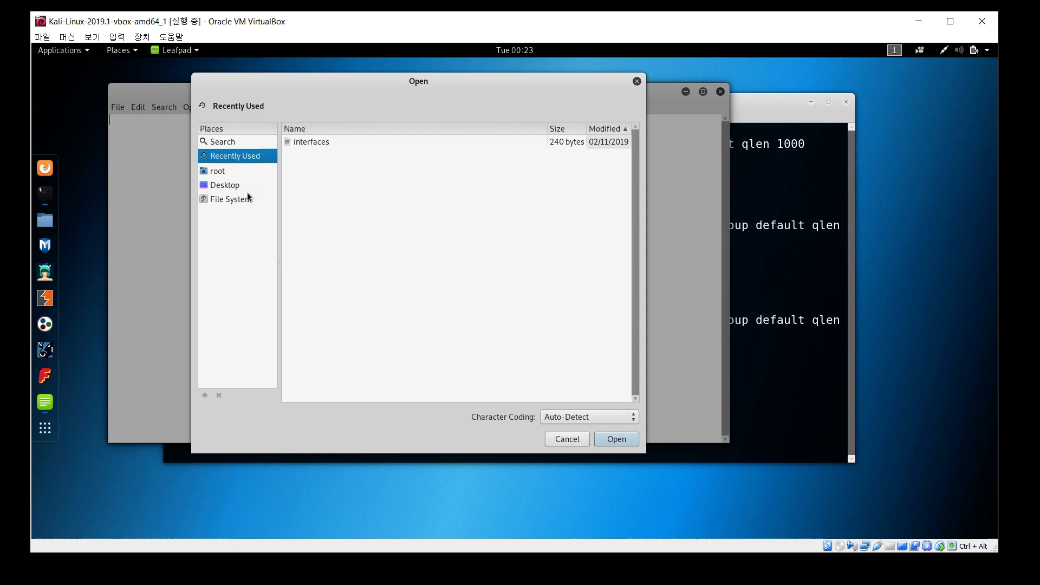
{"action": "left_click", "coordinate": [247, 199]}
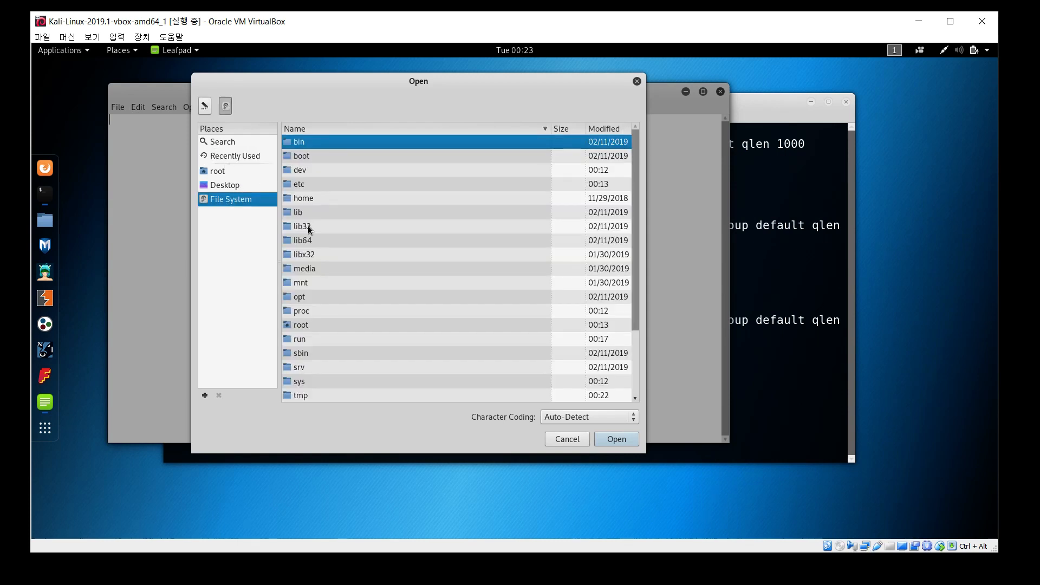
{"action": "left_click", "coordinate": [296, 184]}
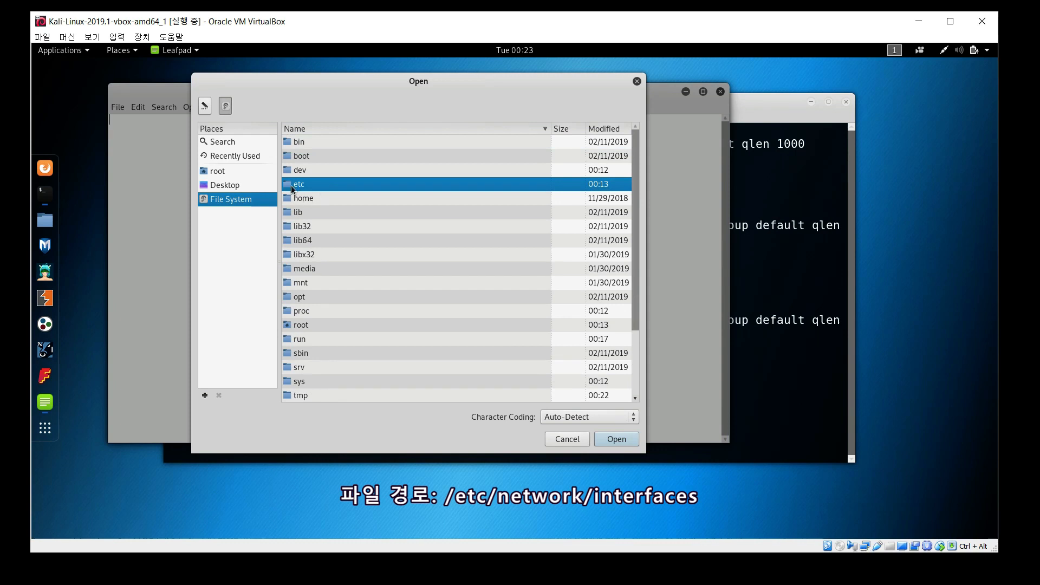
{"action": "double_click", "coordinate": [317, 187]}
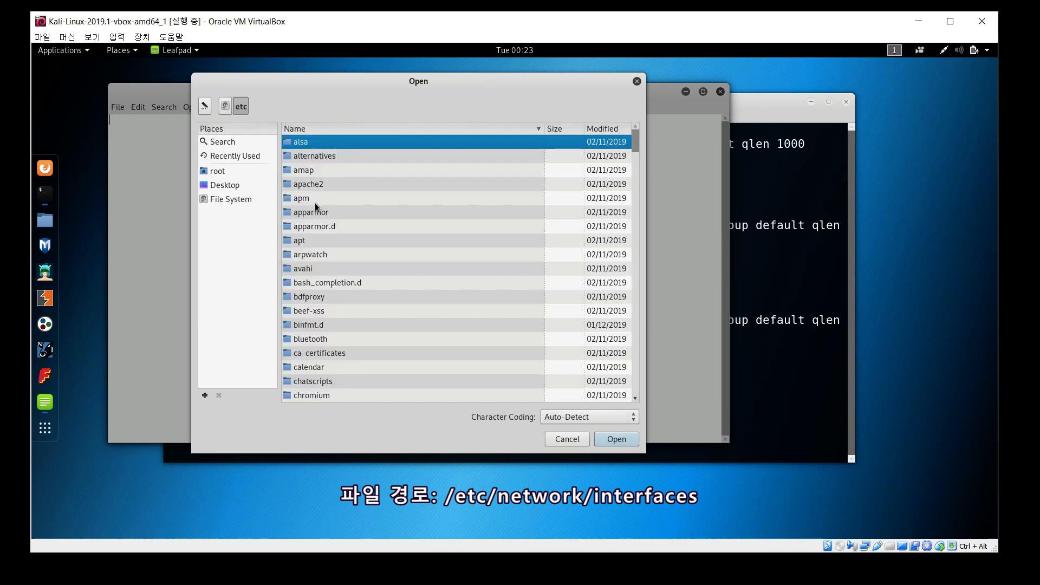
{"action": "scroll", "coordinate": [323, 205], "scroll_direction": "down", "scroll_amount": 8}
{"action": "left_click", "coordinate": [322, 205]}
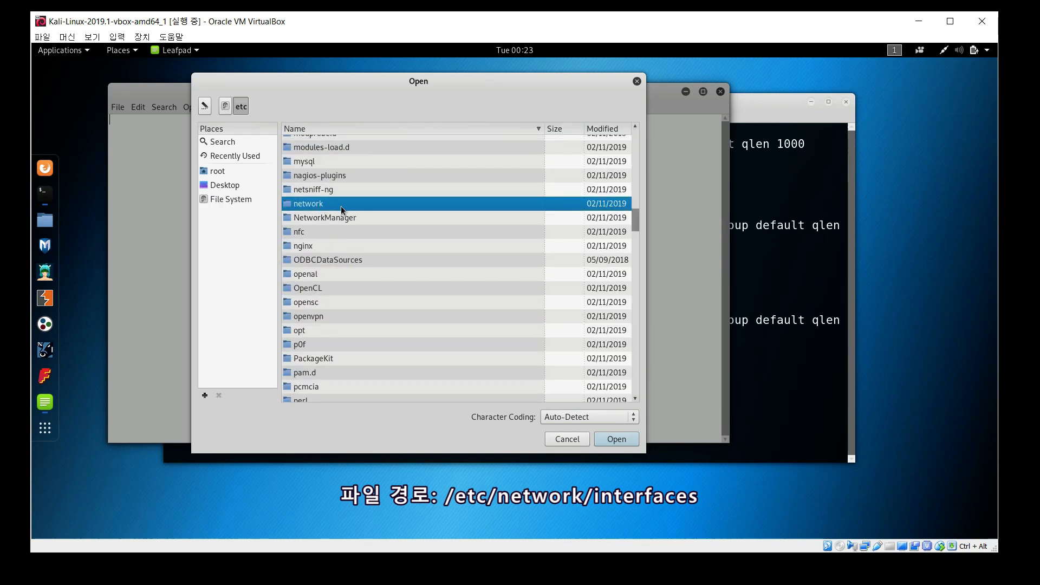
{"action": "double_click", "coordinate": [340, 205]}
{"action": "left_click", "coordinate": [336, 214]}
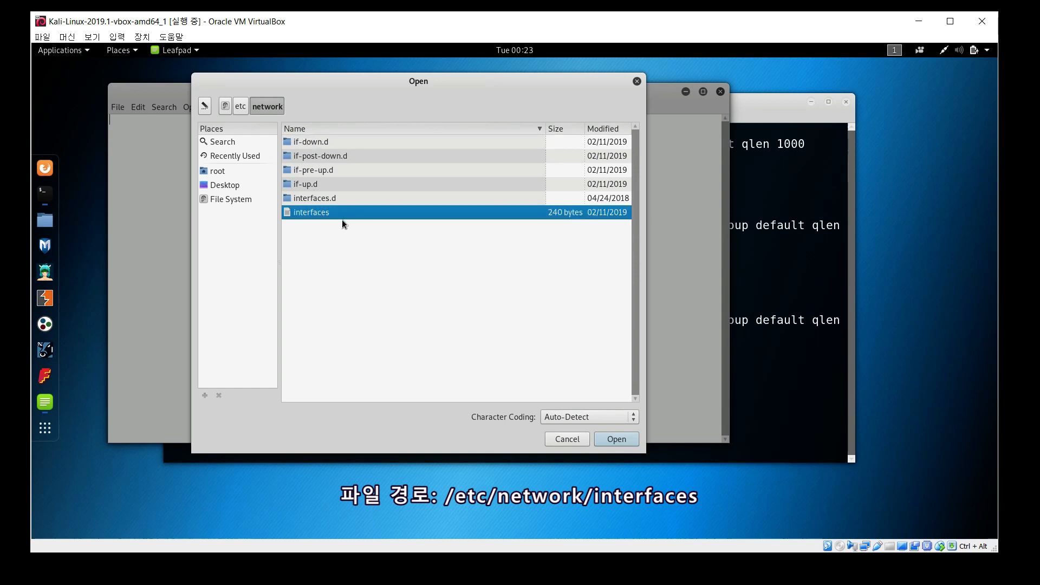
{"action": "left_click", "coordinate": [618, 436]}
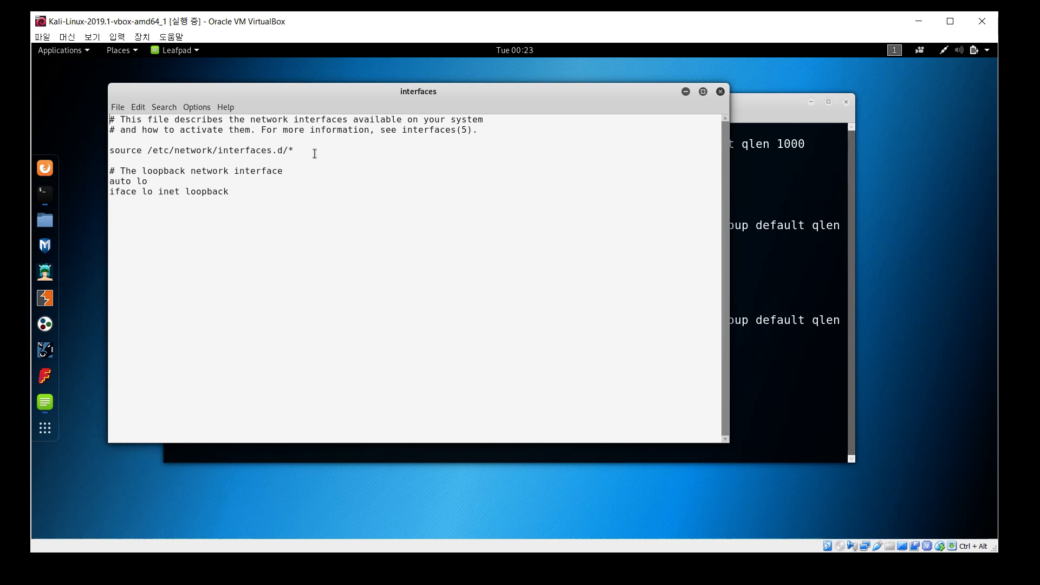
Add 'auto eth0' and 'iface eth0 inet dhcp' below the loopback entry
{"action": "left_click_drag", "start_coordinate": [272, 207], "coordinate": [101, 117]}
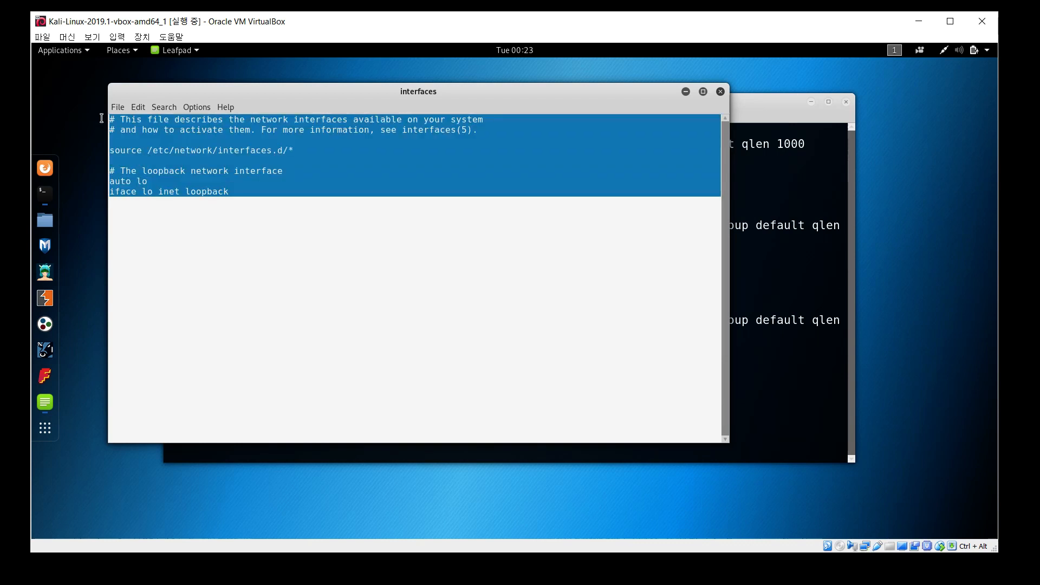
{"action": "left_click", "coordinate": [256, 210]}
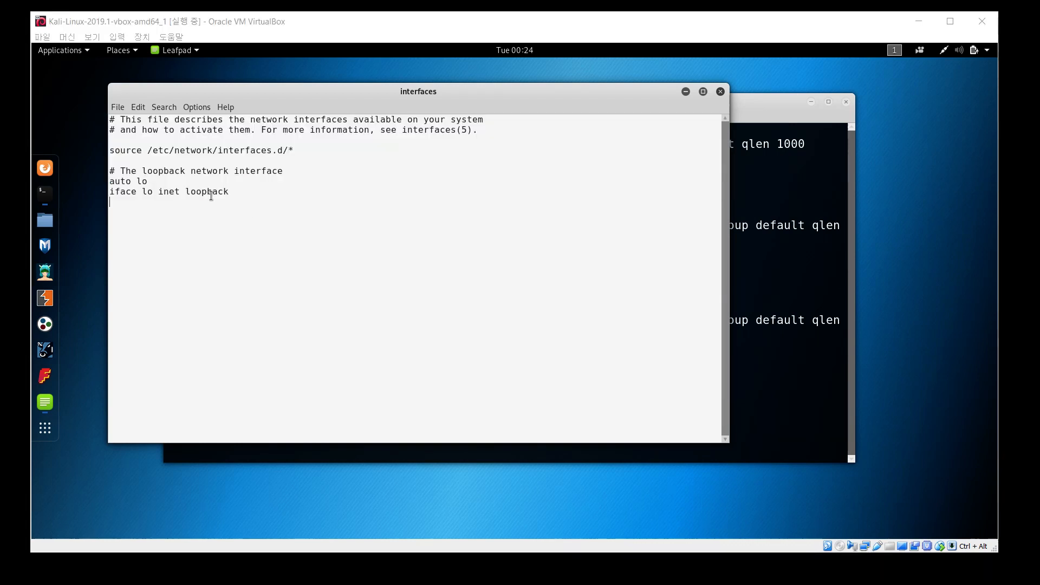
{"action": "key", "text": "Return"}
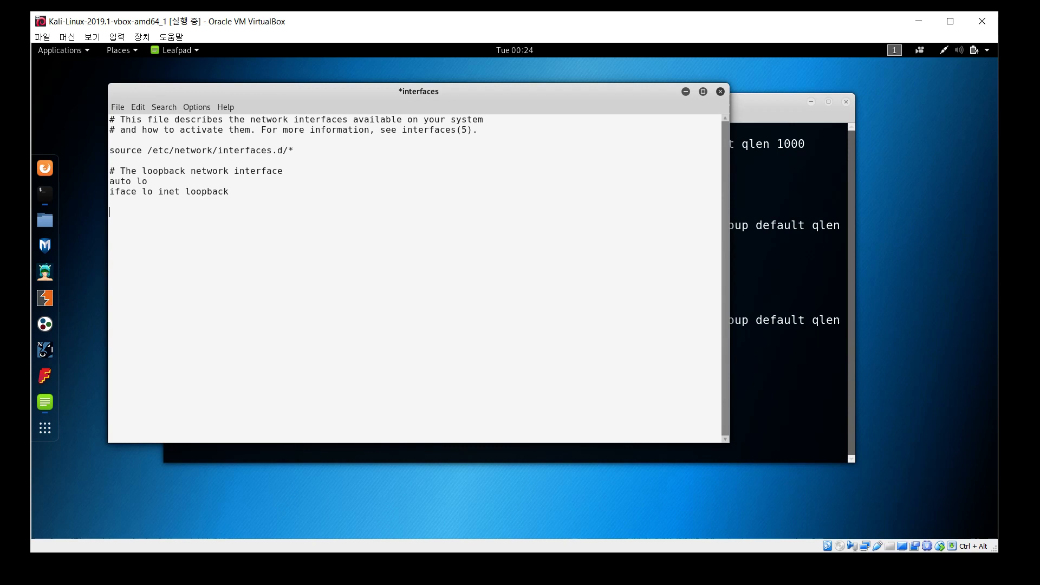
{"action": "type", "text": "auto eht0"}
{"action": "key", "text": "BackSpace"}
{"action": "key", "text": "BackSpace"}
{"action": "type", "text": "ace eth0 inet dhcp"}
Duplicate the two eth0 lines and change the copy to eth1
{"action": "key", "text": "shift+Up"}
{"action": "key", "text": "shift+Home"}
{"action": "key", "text": "ctrl+c"}
{"action": "key", "text": "Right"}
{"action": "key", "text": "Return"}
{"action": "key", "text": "Return"}
{"action": "key", "text": "ctrl+v"}
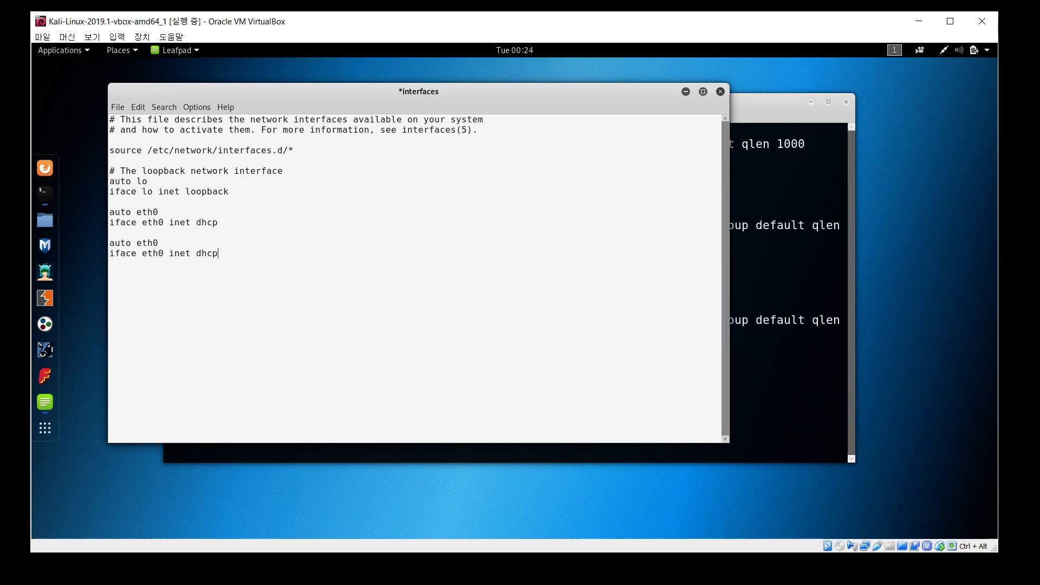
{"action": "key", "text": "End"}
{"action": "key", "text": "BackSpace"}
{"action": "type", "text": "1"}
{"action": "key", "text": "Down"}
{"action": "key", "text": "Delete"}
{"action": "type", "text": "1"}
{"action": "left_click", "coordinate": [175, 223]}
{"action": "double_click", "coordinate": [162, 224]}
{"action": "left_click", "coordinate": [129, 232]}
{"action": "left_click", "coordinate": [116, 107]}
Save the interfaces file, close Leafpad and run systemctl restart networking
{"action": "left_click", "coordinate": [127, 148]}
{"action": "left_click", "coordinate": [720, 92]}
{"action": "type", "text": "systect"}
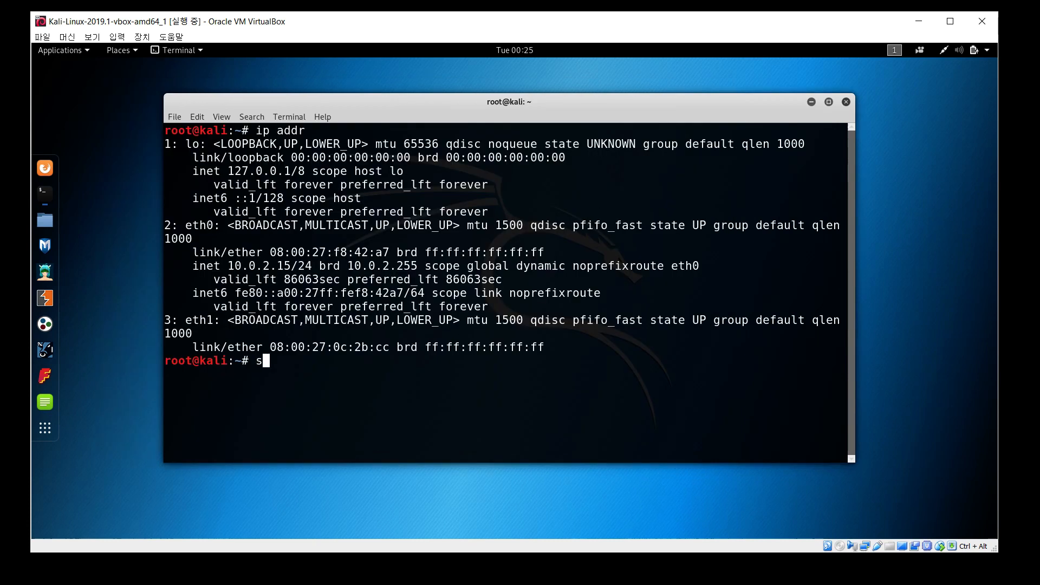
{"action": "key", "text": "BackSpace"}
{"action": "key", "text": "BackSpace"}
{"action": "type", "text": "mctl restart networking"}
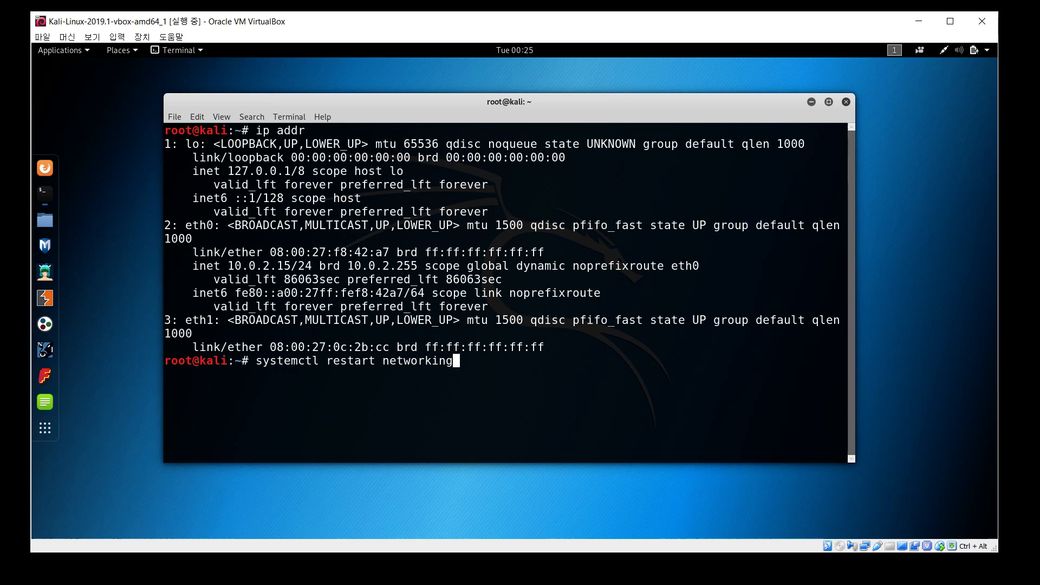
{"action": "key", "text": "Return"}
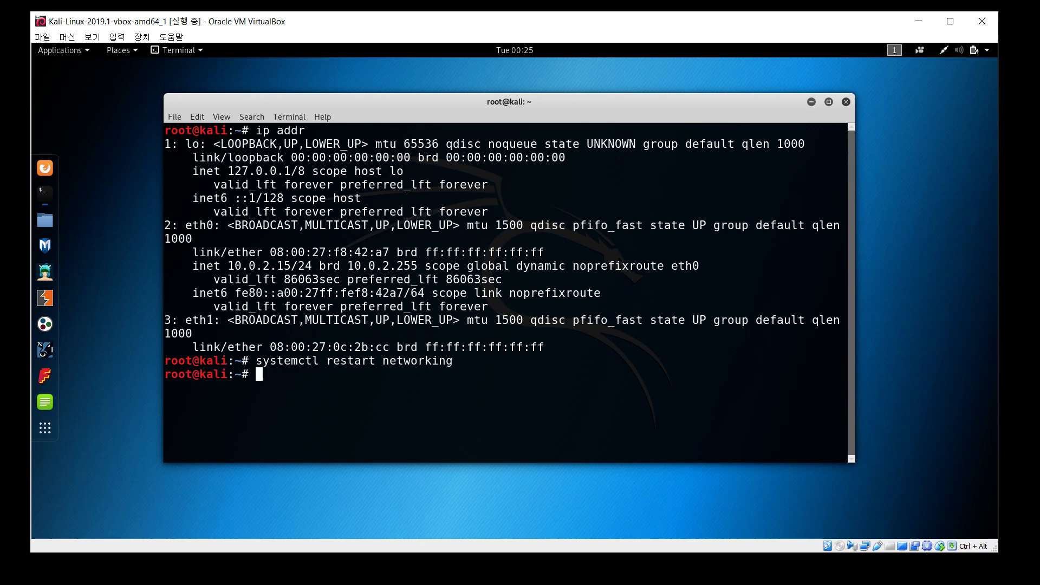
Run ip addr and check that eth1 holds 192.168.56.100 alongside eth0's 10.0.2.15
{"action": "type", "text": "ip addr"}
{"action": "key", "text": "Return"}
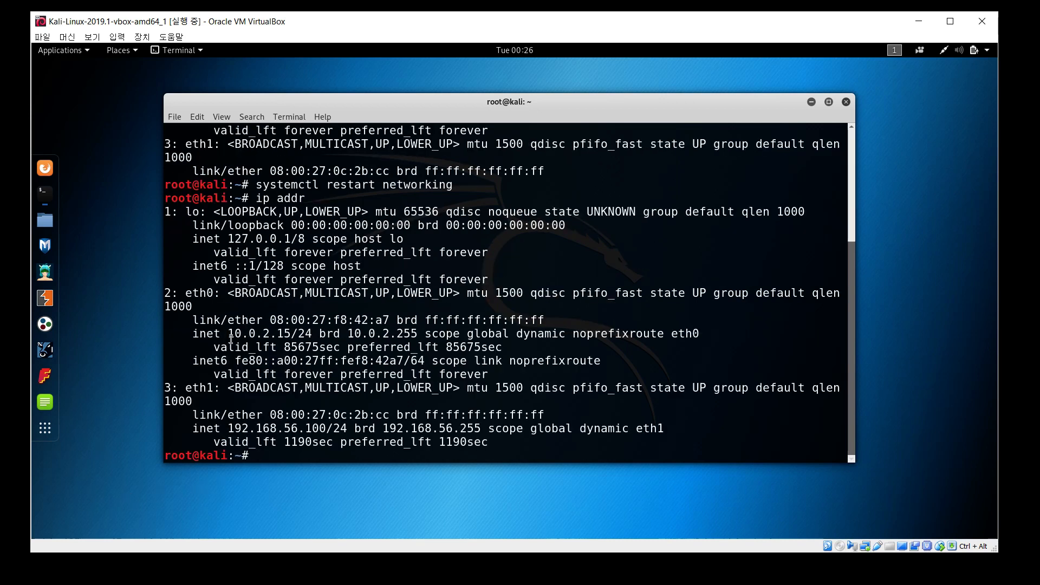
{"action": "left_click_drag", "start_coordinate": [228, 334], "coordinate": [332, 333]}
{"action": "left_click_drag", "start_coordinate": [186, 389], "coordinate": [222, 391]}
{"action": "left_click_drag", "start_coordinate": [227, 429], "coordinate": [328, 427]}
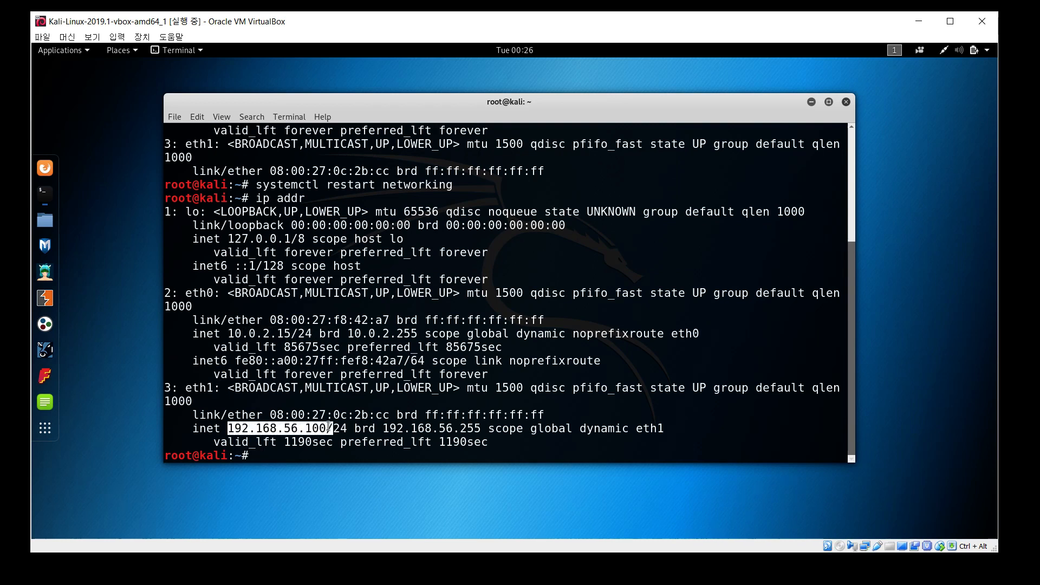
{"action": "left_click", "coordinate": [357, 421]}
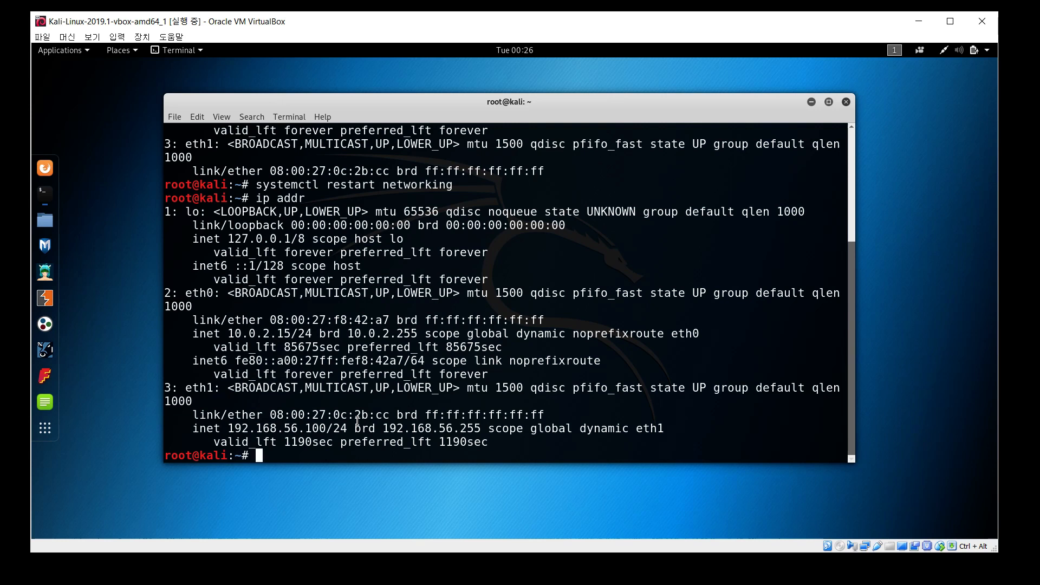
Launch Firefox in the guest, enlarge its window and load news.naver.com
{"action": "left_click", "coordinate": [44, 169]}
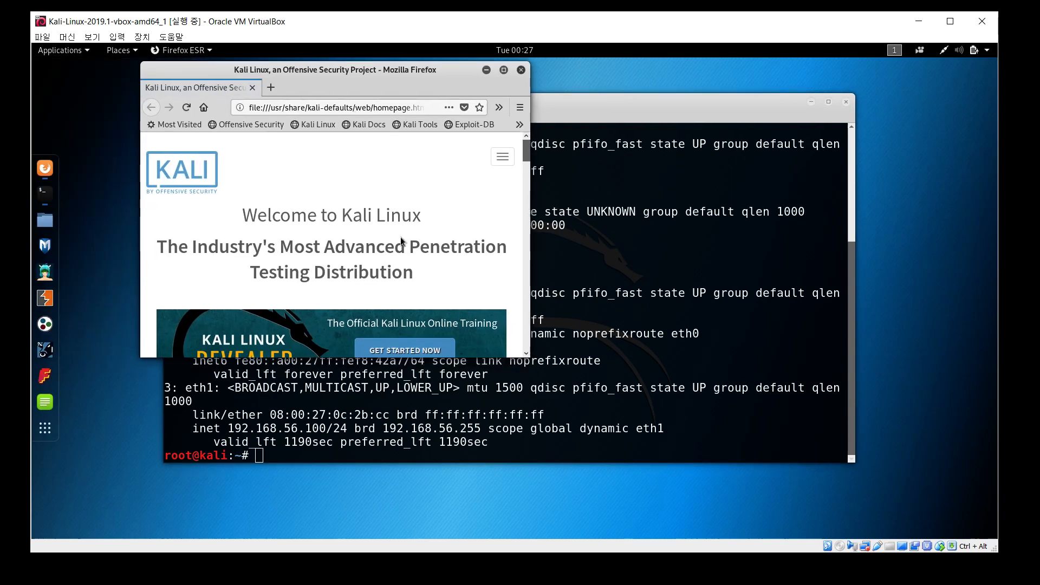
{"action": "left_click_drag", "start_coordinate": [525, 362], "coordinate": [673, 499]}
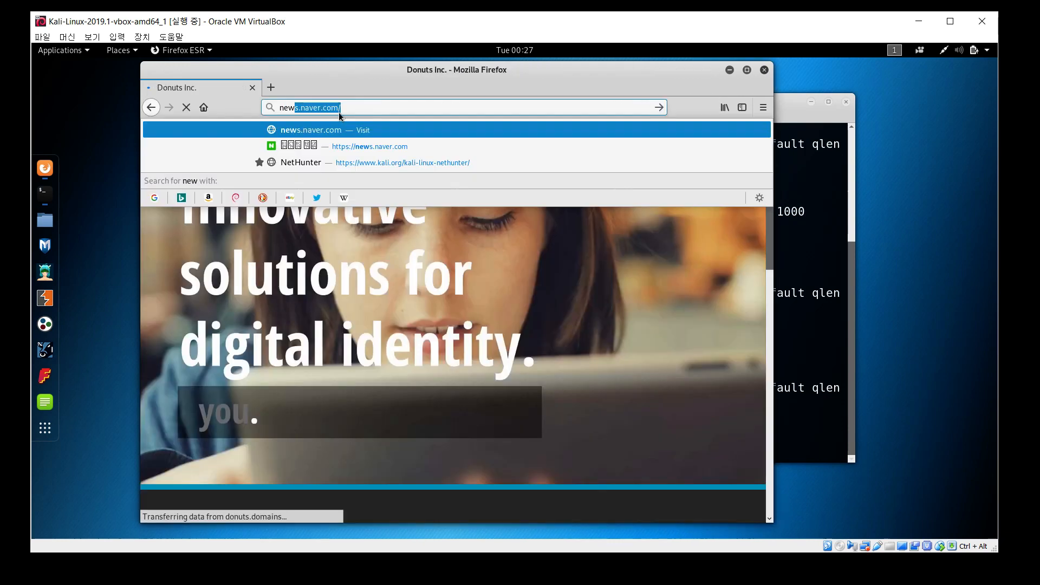
{"action": "key", "text": "Return"}
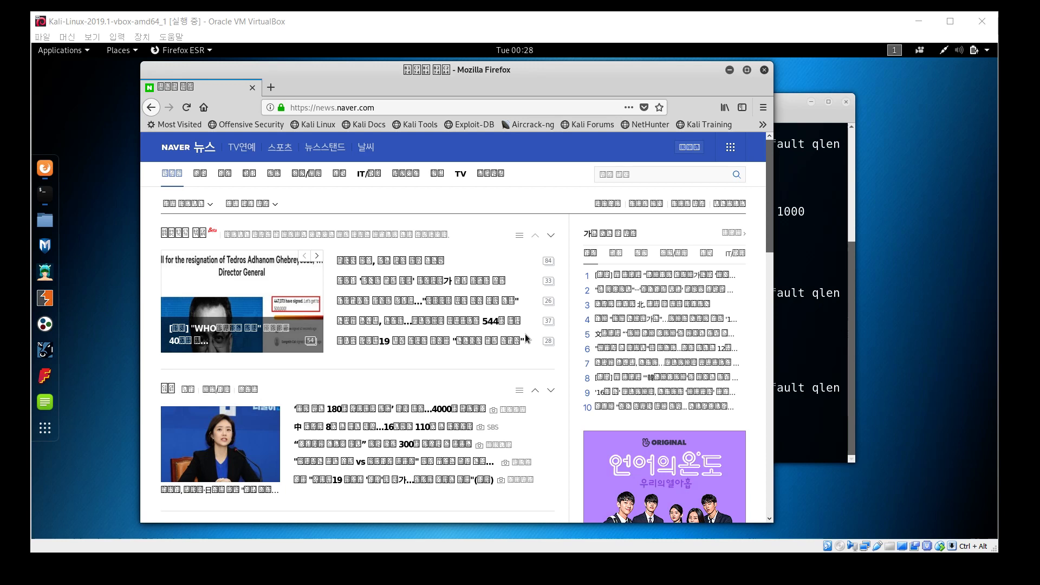
Run 'apt get install -y fonts-nanum' in the terminal and inspect the 404 Not Found errors
{"action": "left_click", "coordinate": [802, 349]}
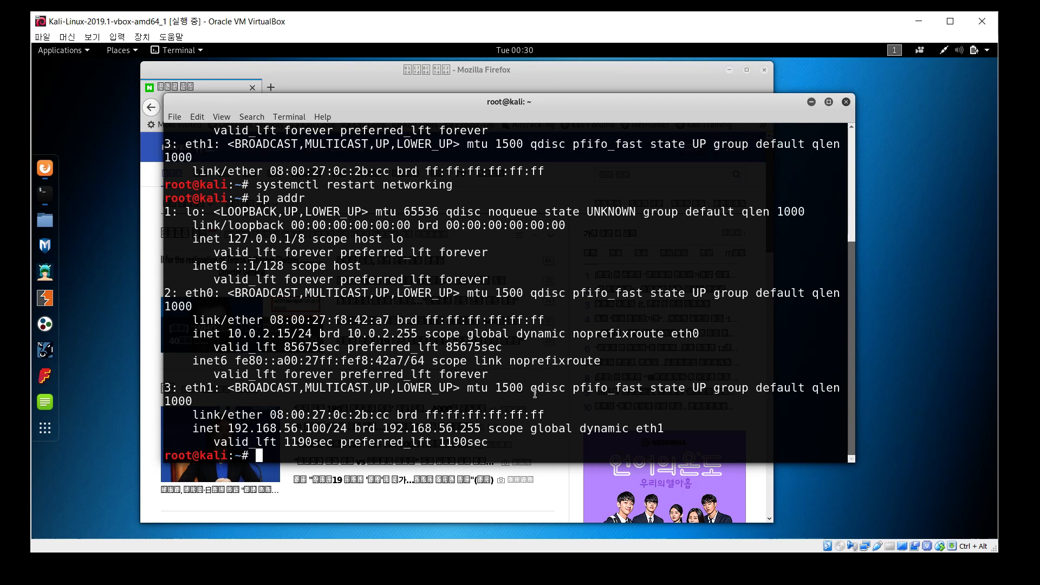
{"action": "type", "text": "apt "}
{"action": "type", "text": "get insta"}
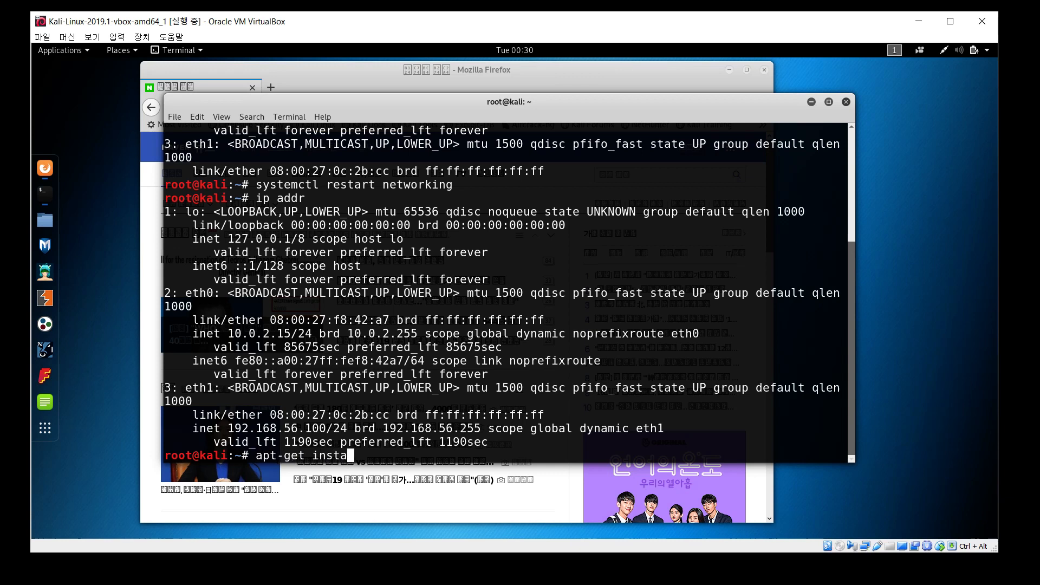
{"action": "type", "text": "ll -y fonts-nanum"}
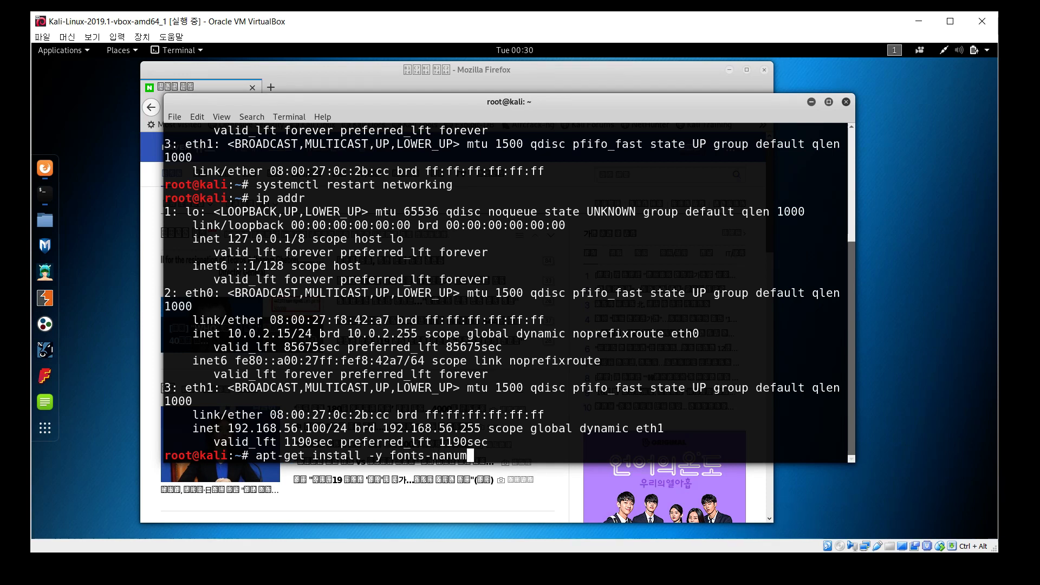
{"action": "key", "text": "Return"}
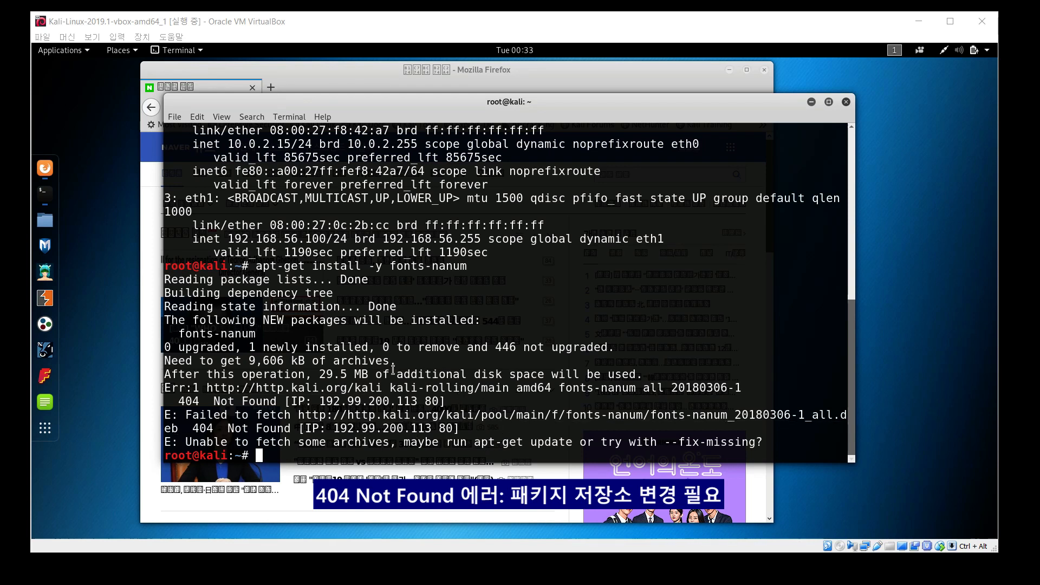
{"action": "left_click_drag", "start_coordinate": [177, 401], "coordinate": [455, 398]}
{"action": "left_click", "coordinate": [476, 401]}
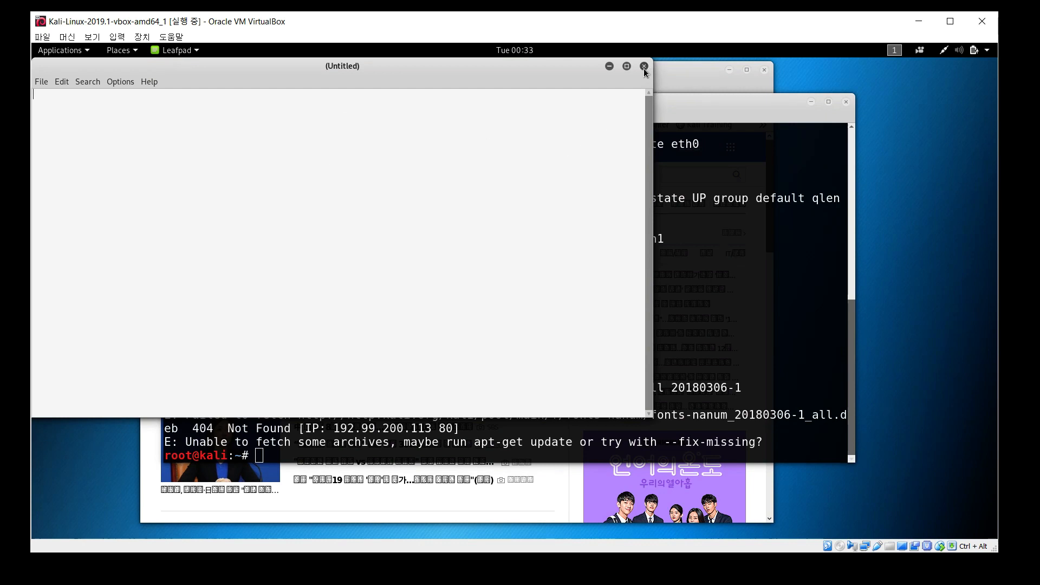
Close the empty Leafpad window and open /etc/apt/sources.list in nano
{"action": "left_click_drag", "start_coordinate": [373, 71], "coordinate": [410, 85]}
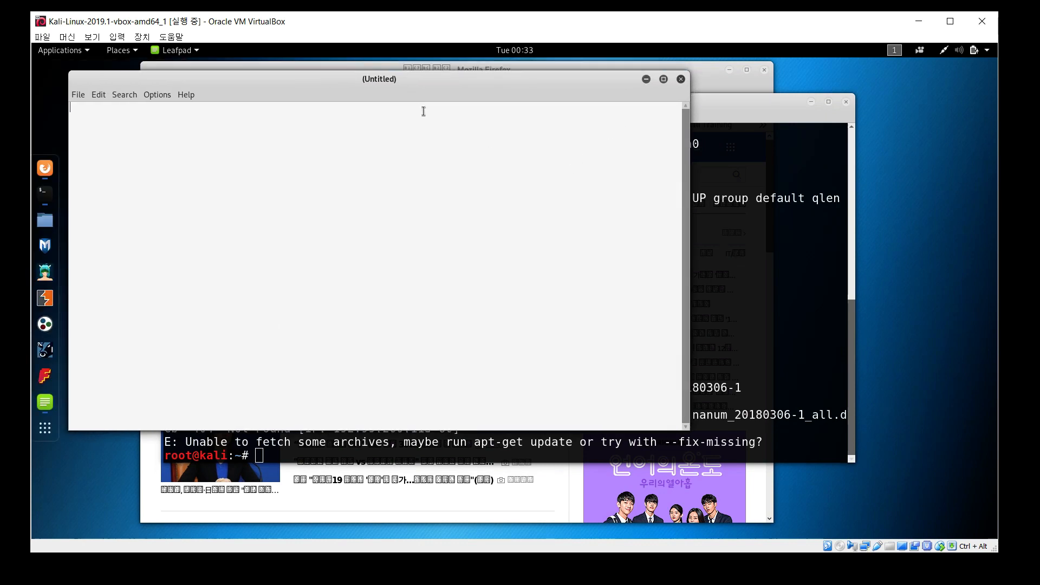
{"action": "left_click", "coordinate": [682, 79]}
{"action": "type", "text": "nano "}
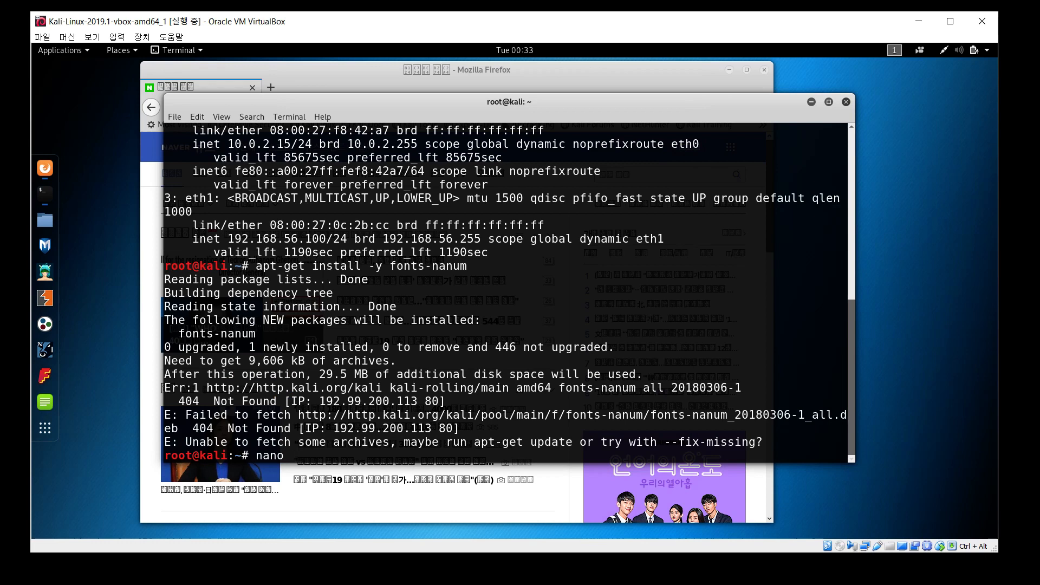
{"action": "type", "text": "/etc/"}
{"action": "type", "text": "/sources.list"}
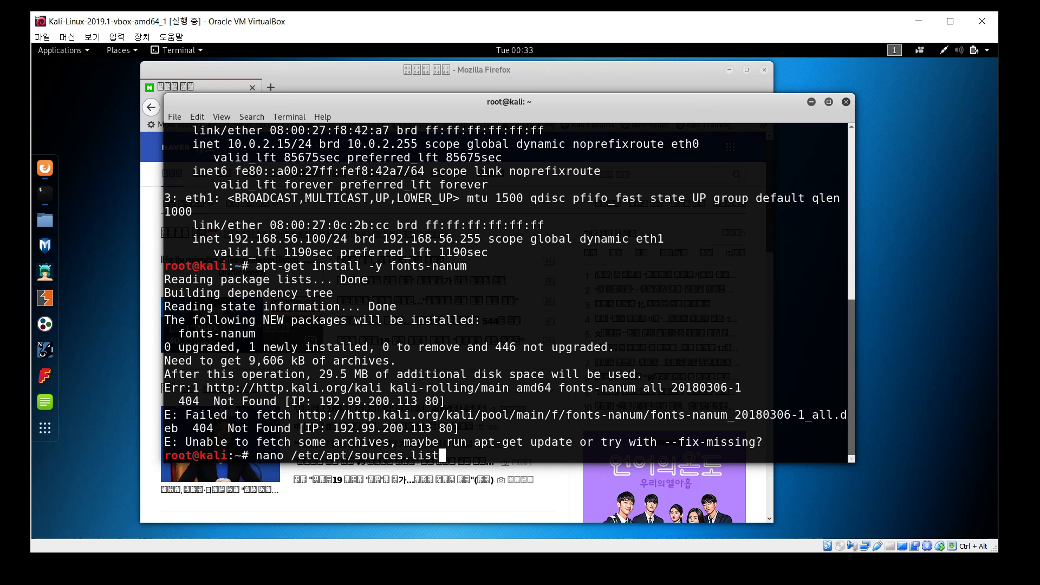
{"action": "key", "text": "Return"}
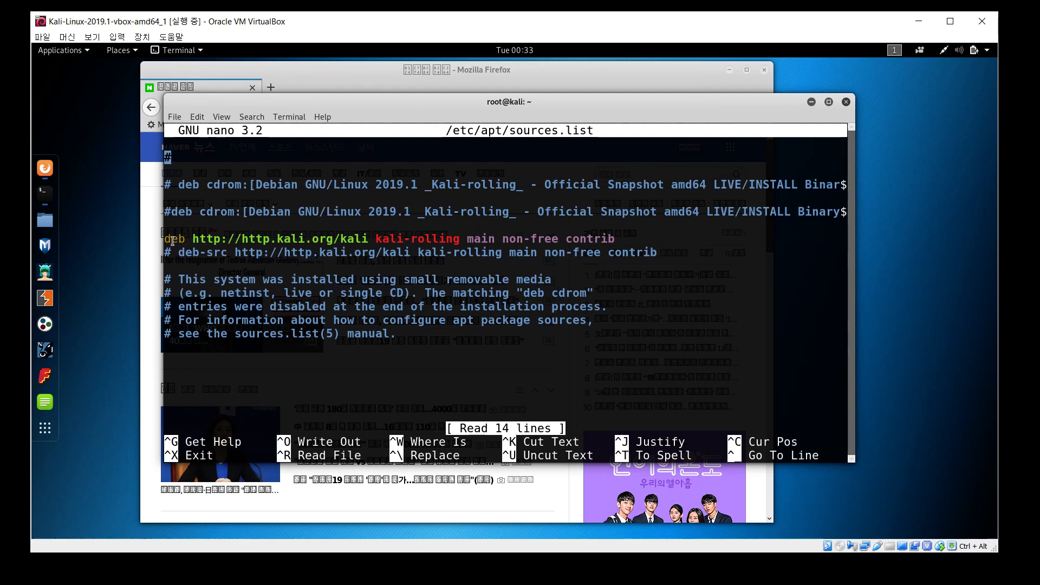
{"action": "left_click_drag", "start_coordinate": [171, 239], "coordinate": [579, 238]}
{"action": "left_click", "coordinate": [625, 240]}
{"action": "key", "text": "Down"}
{"action": "key", "text": "Down"}
{"action": "key", "text": "Down"}
{"action": "key", "text": "Down"}
{"action": "key", "text": "Down"}
{"action": "key", "text": "Down"}
{"action": "type", "text": "#"}
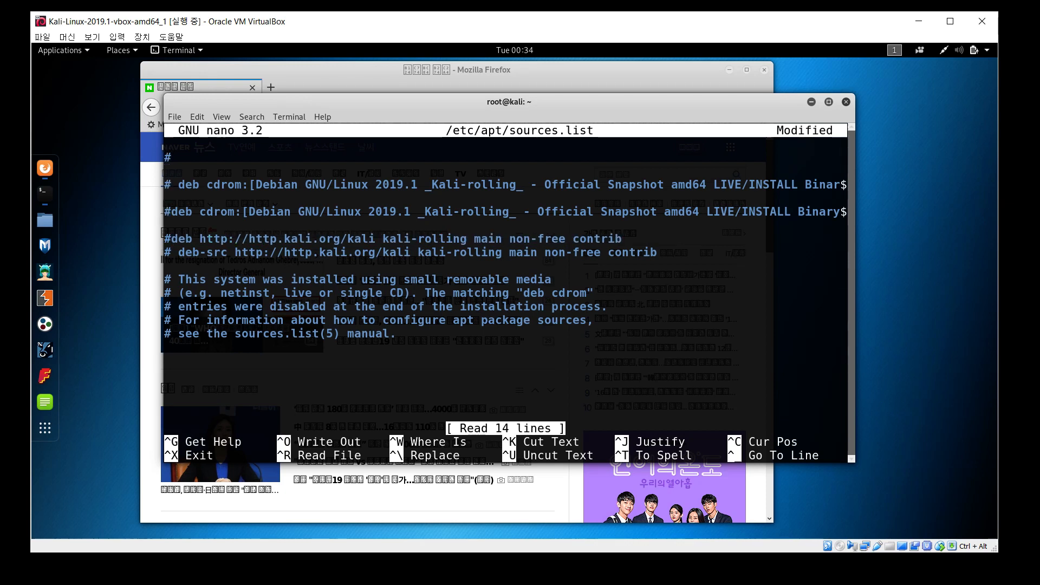
{"action": "key", "text": "End"}
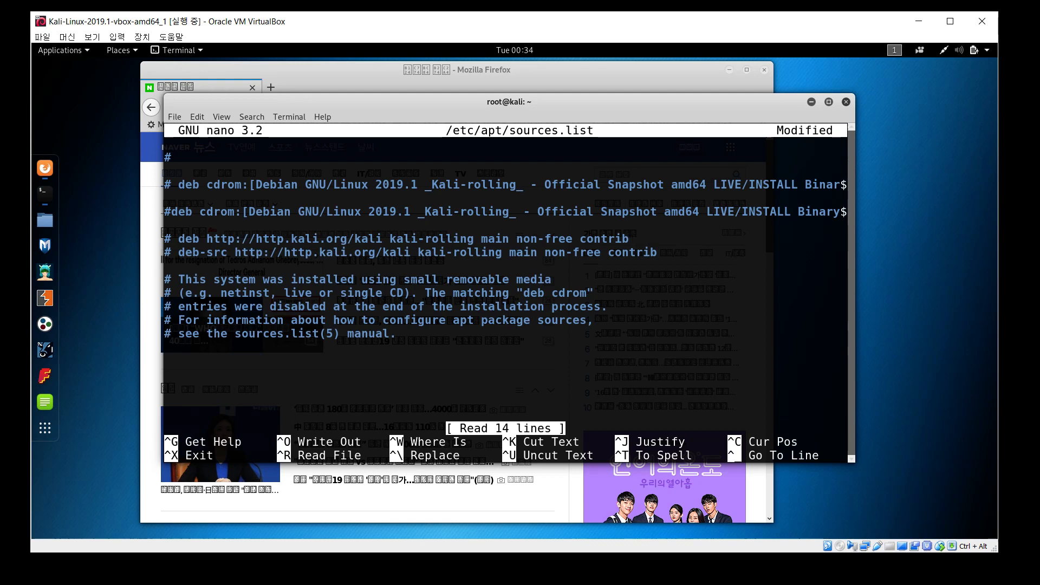
{"action": "key", "text": "Return"}
{"action": "type", "text": "deb http:/"}
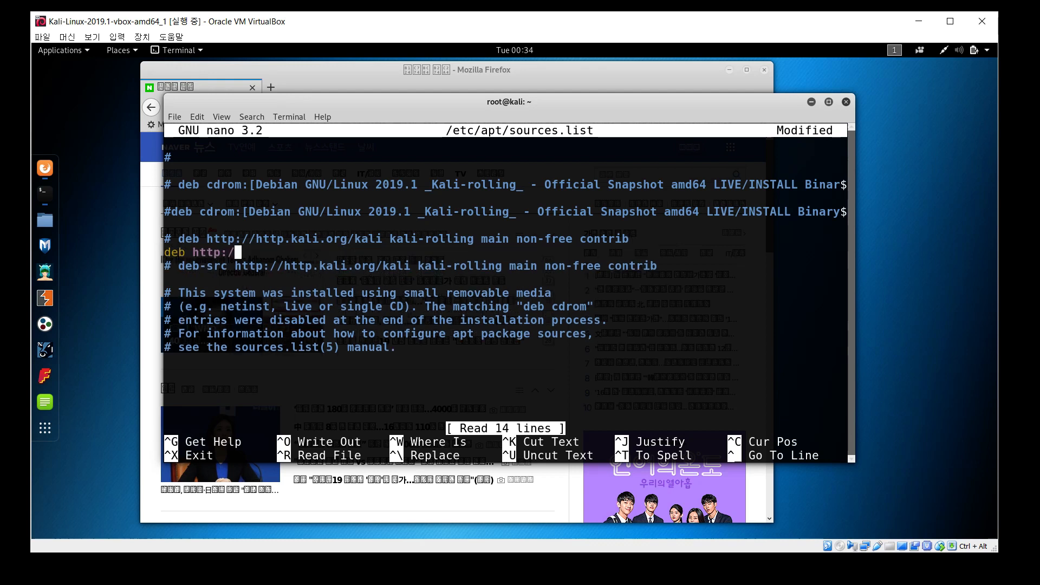
{"action": "type", "text": "/httpredir.de"}
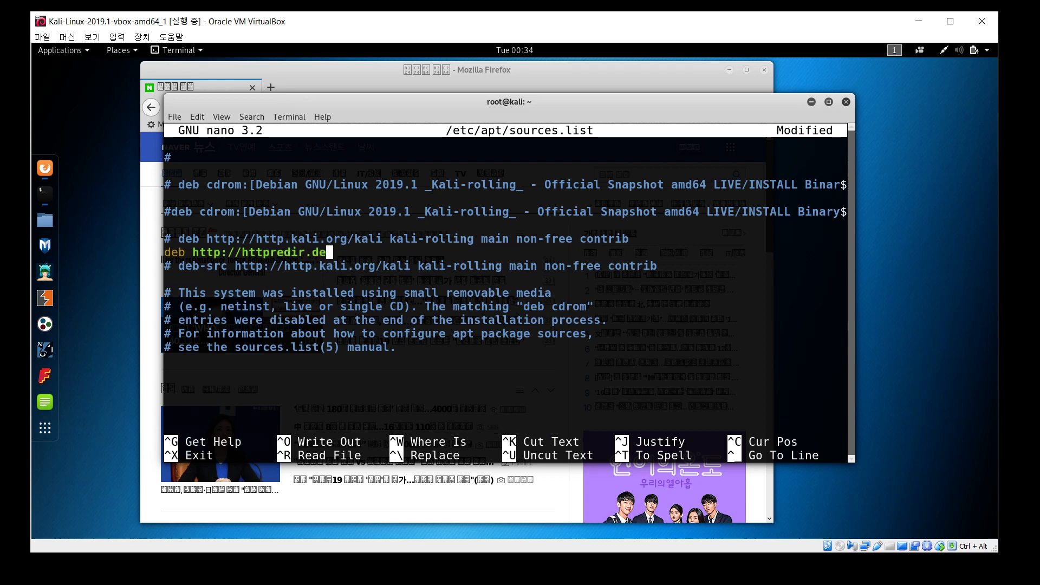
{"action": "type", "text": "bian.org/de"}
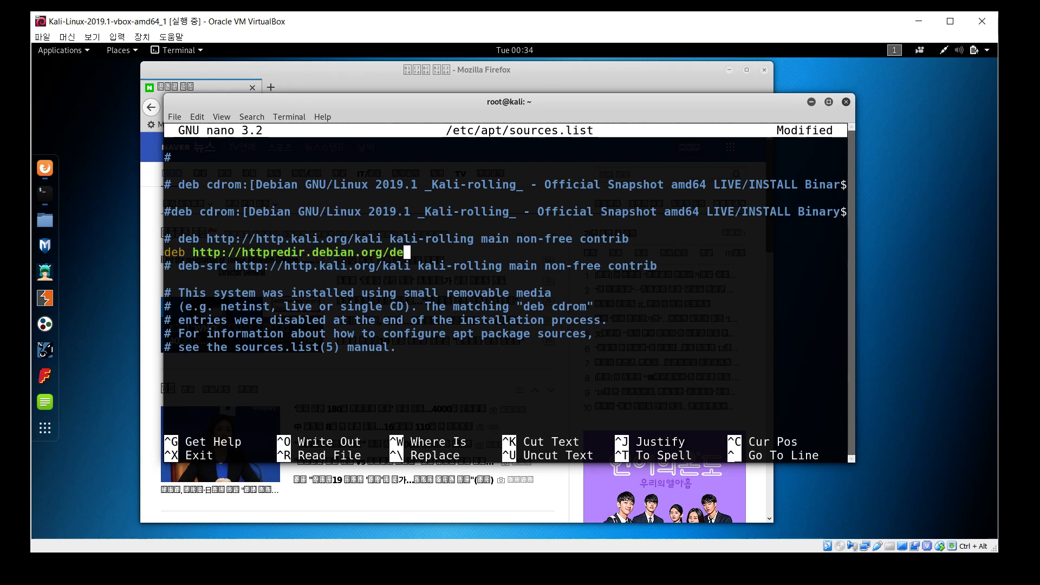
{"action": "type", "text": "bian jessie ma"}
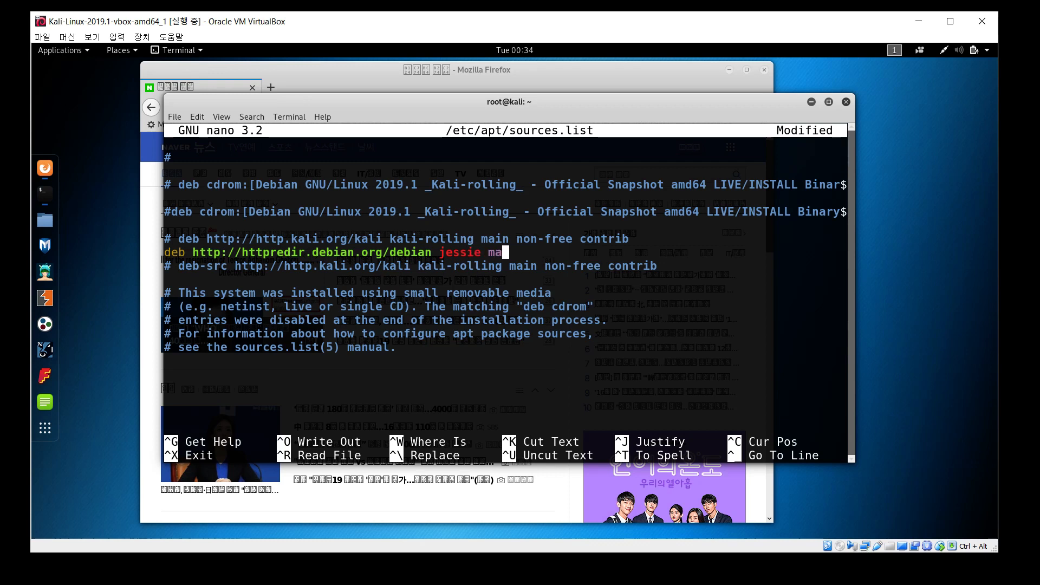
{"action": "type", "text": "in non-free contrib"}
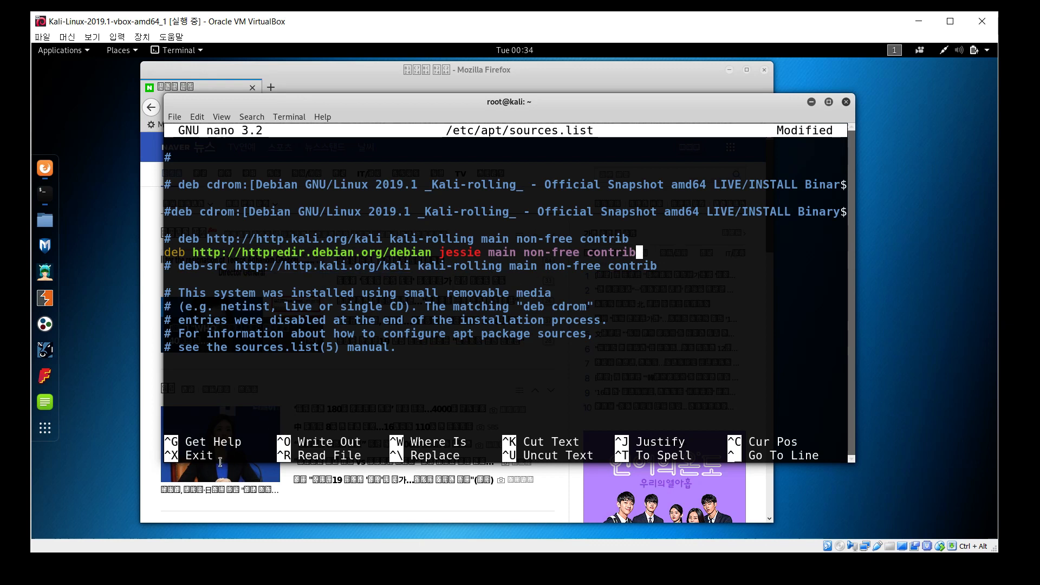
{"action": "key", "text": "ctrl+x"}
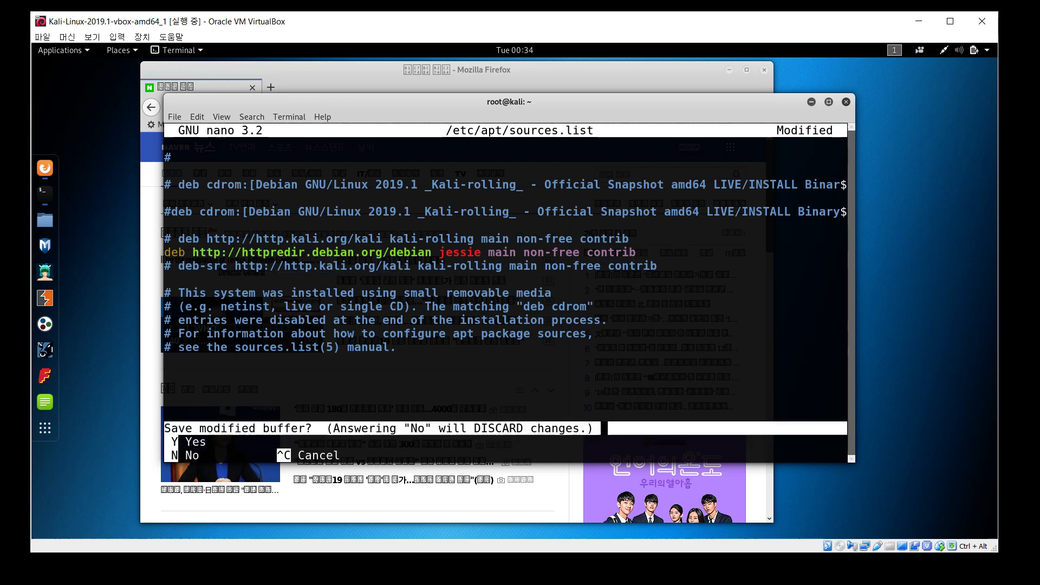
{"action": "key", "text": "y"}
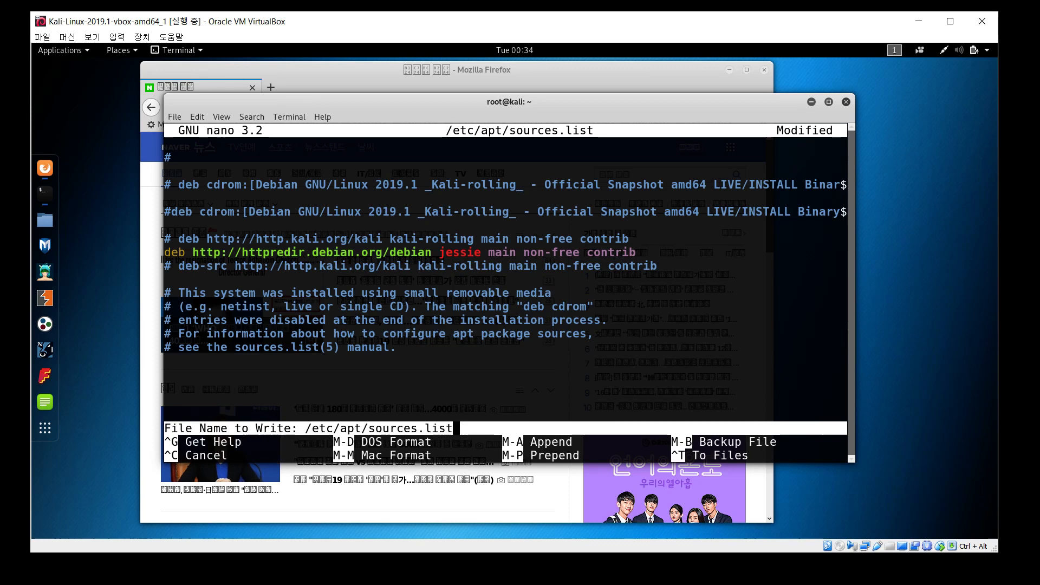
{"action": "key", "text": "Return"}
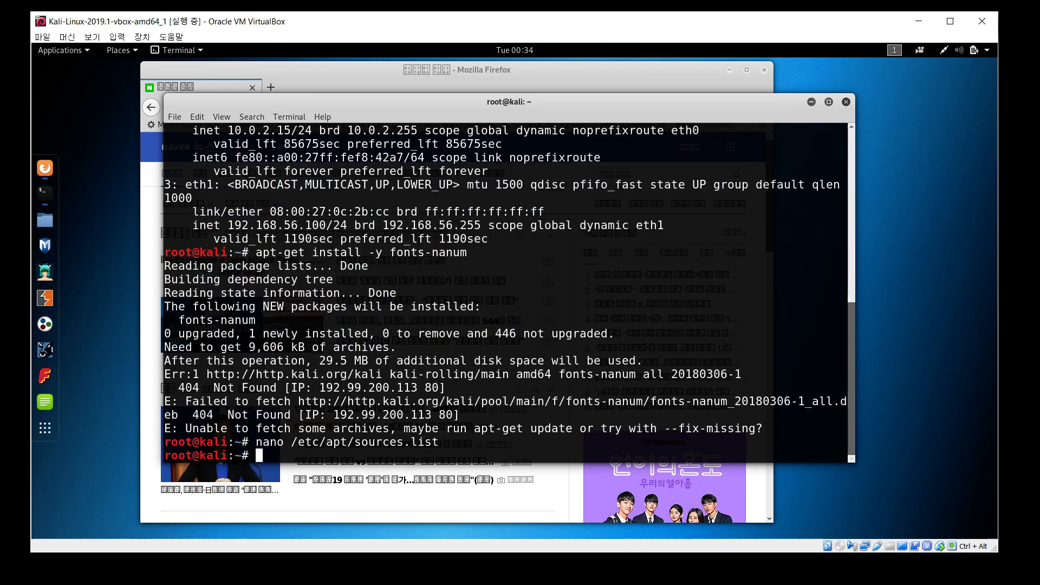
Run apt-get update, then install fonts-nanum with apt-get install -y
{"action": "type", "text": "apt-get update"}
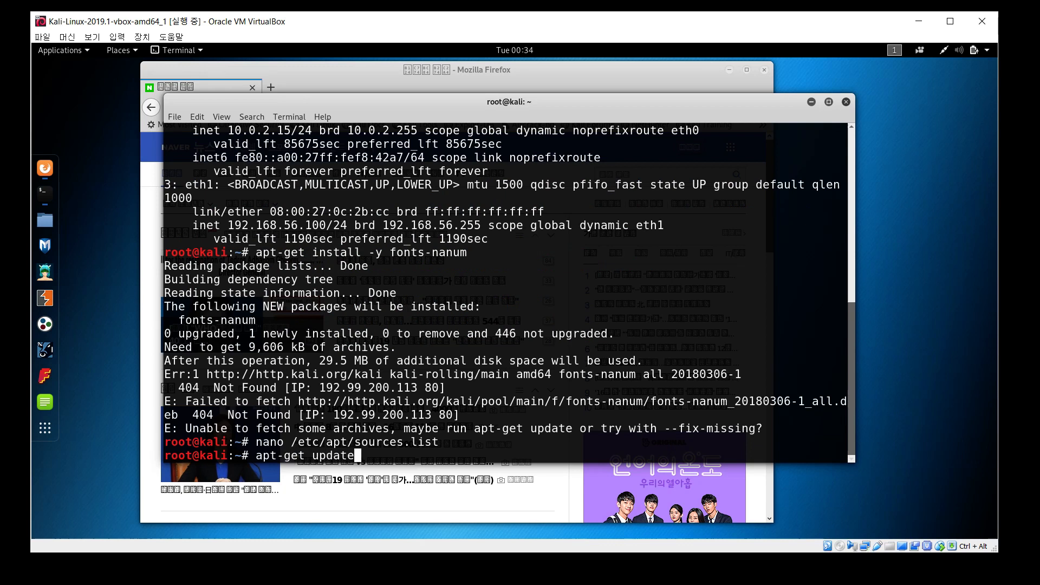
{"action": "key", "text": "Return"}
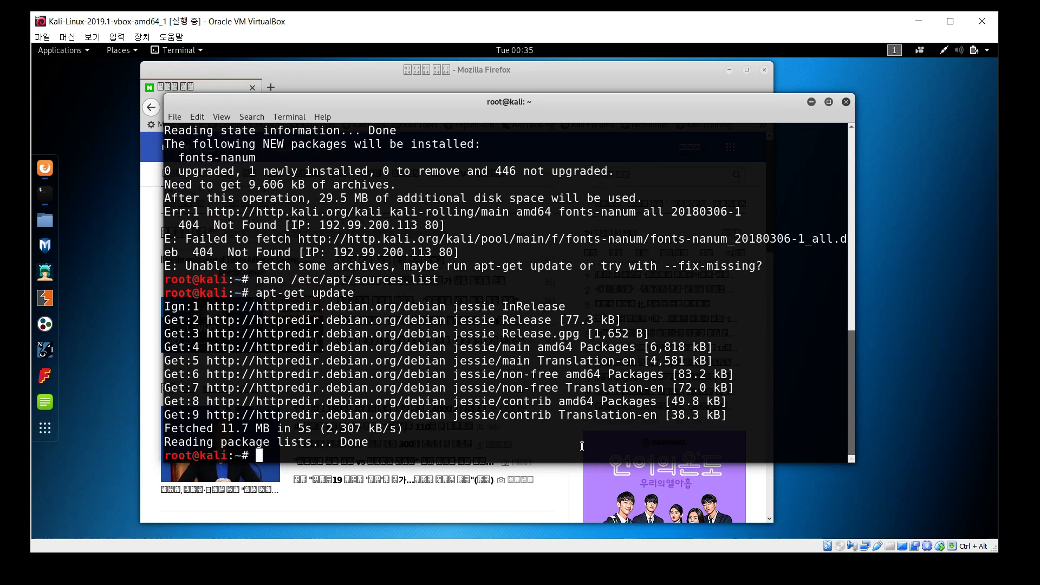
{"action": "type", "text": "apt-get install"}
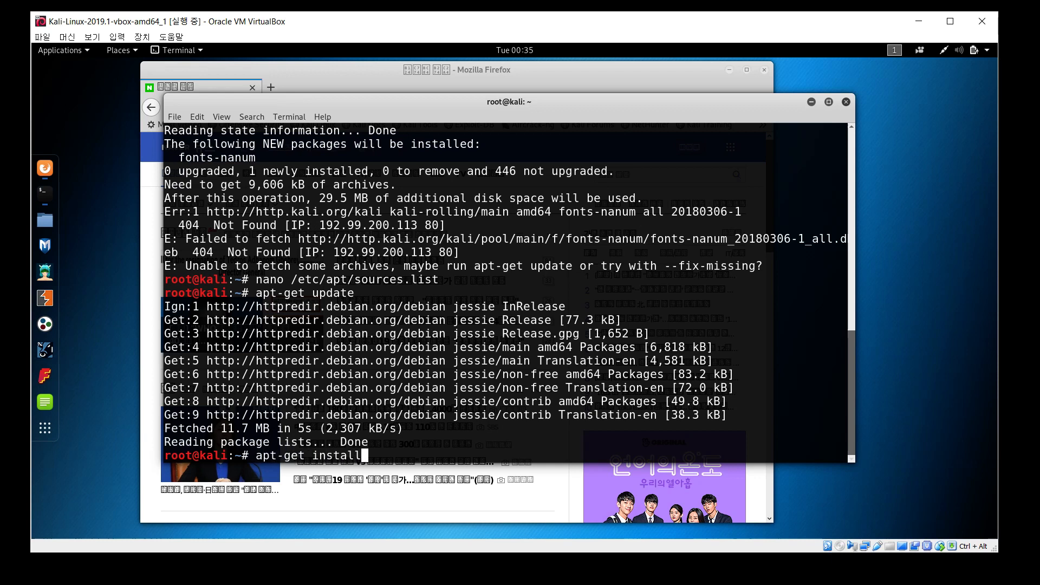
{"action": "type", "text": " -y fonts-nanum"}
{"action": "key", "text": "Return"}
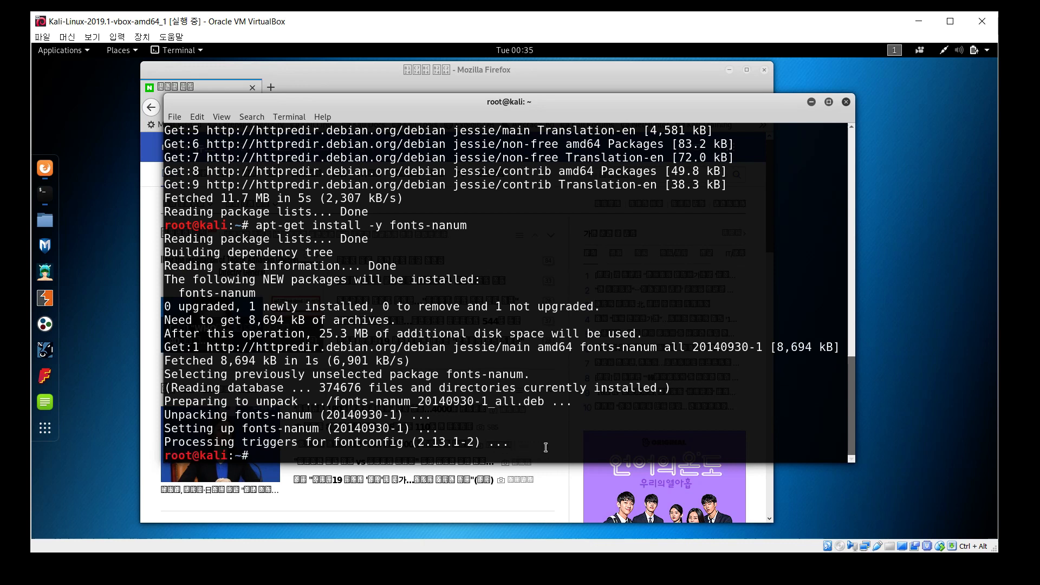
Rebuild the font cache with fc-cache -f -v
{"action": "type", "text": "fc-"}
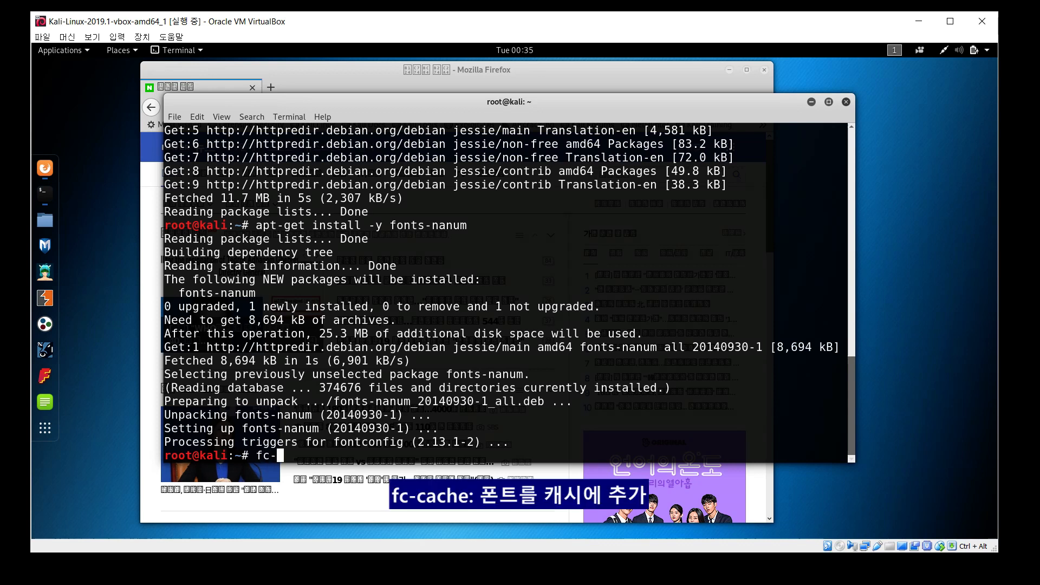
{"action": "type", "text": "cache -f -v"}
{"action": "key", "text": "Left"}
{"action": "key", "text": "Left"}
{"action": "key", "text": "Right"}
{"action": "key", "text": "Right"}
{"action": "key", "text": "Return"}
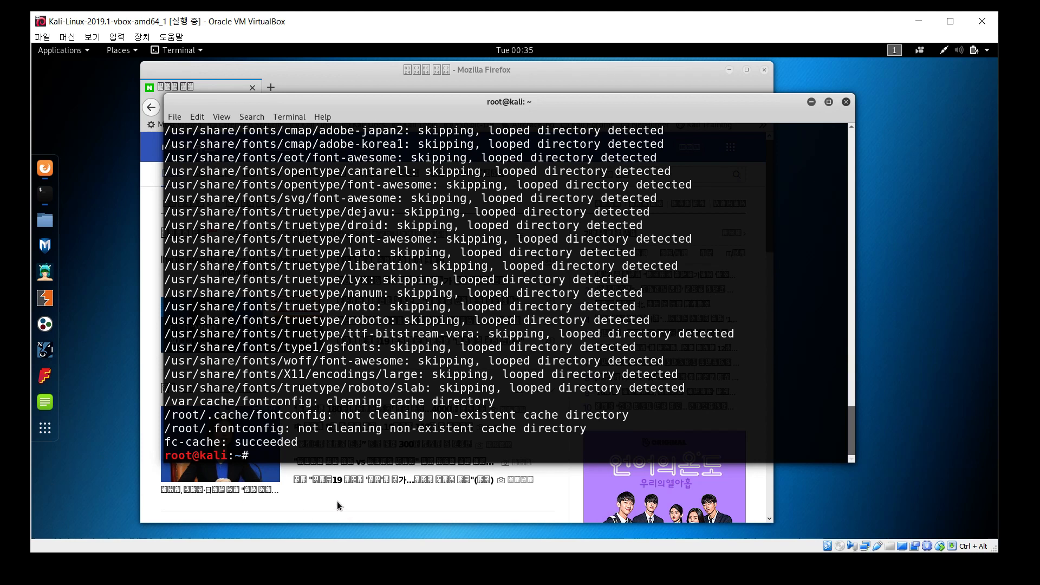
Open Firefox and load news.naver.com, whose Korean text now renders correctly
{"action": "left_click", "coordinate": [45, 168]}
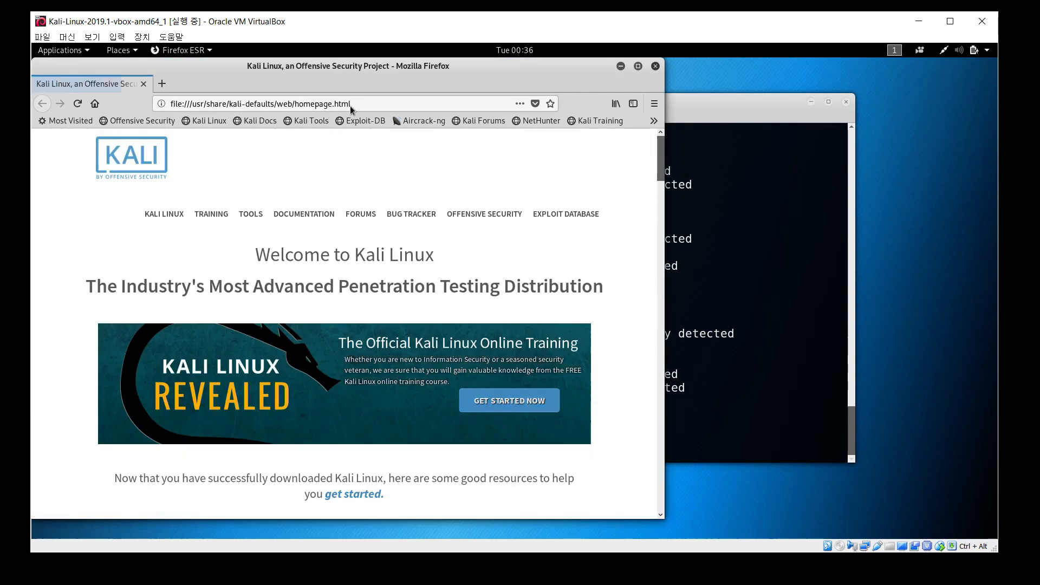
{"action": "left_click_drag", "start_coordinate": [386, 68], "coordinate": [420, 70]}
{"action": "left_click", "coordinate": [392, 106]}
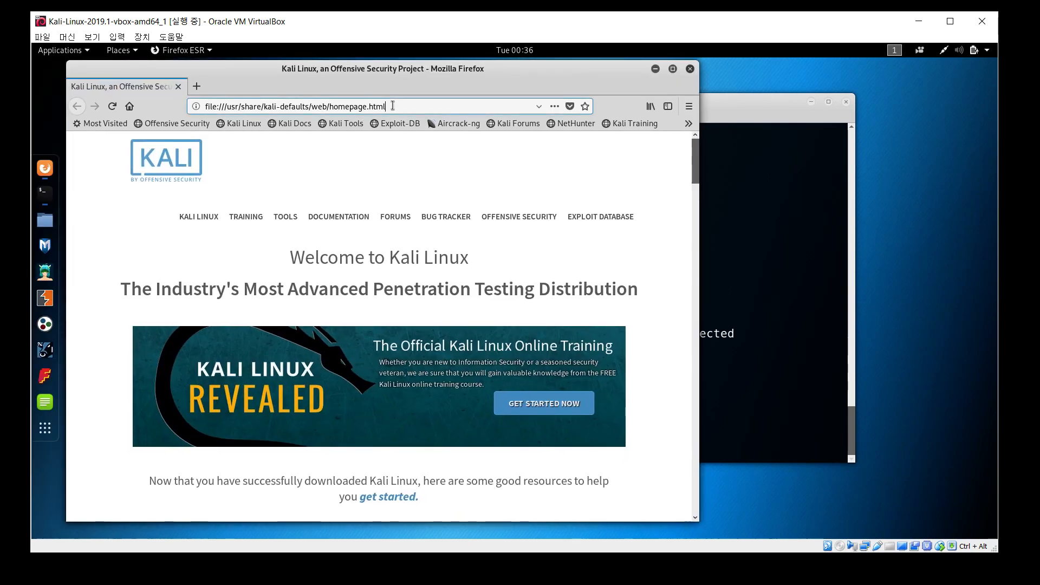
{"action": "type", "text": "news.naver.com/"}
{"action": "key", "text": "Return"}
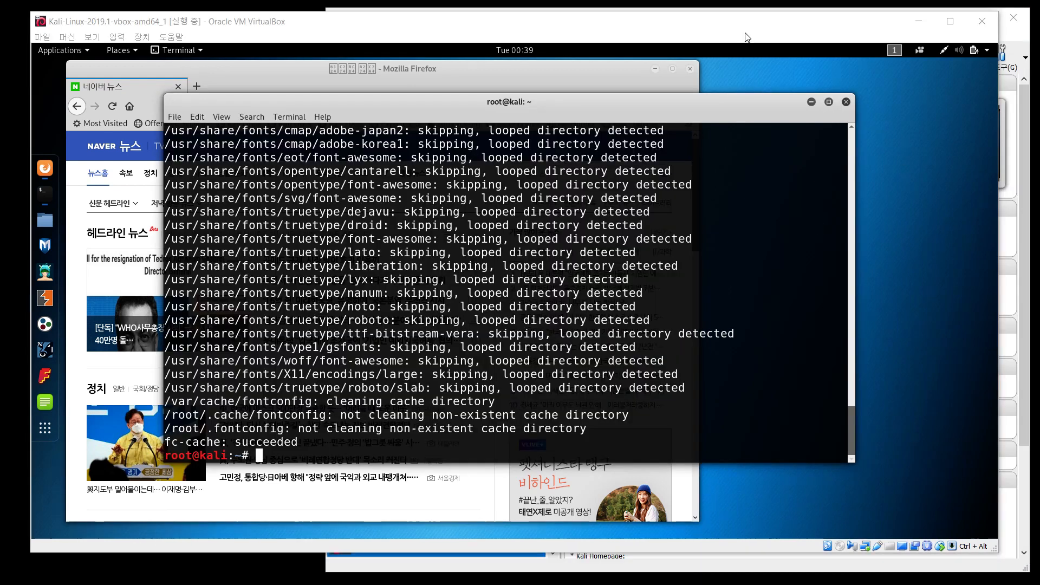
{"action": "left_click", "coordinate": [1010, 38]}
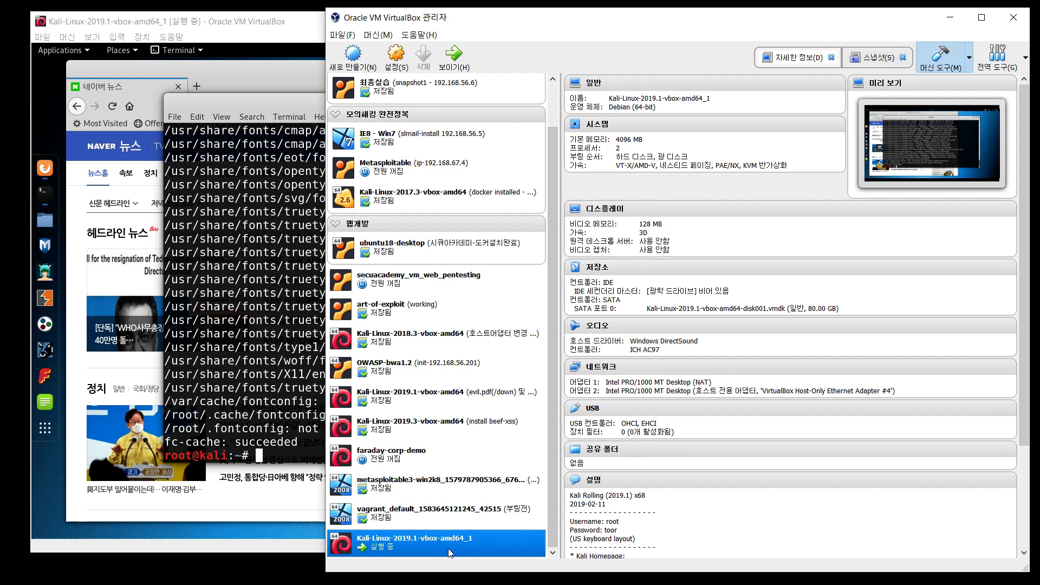
From the Snapshots view, take a snapshot of the Kali VM named '설정완료'
{"action": "left_click", "coordinate": [872, 59]}
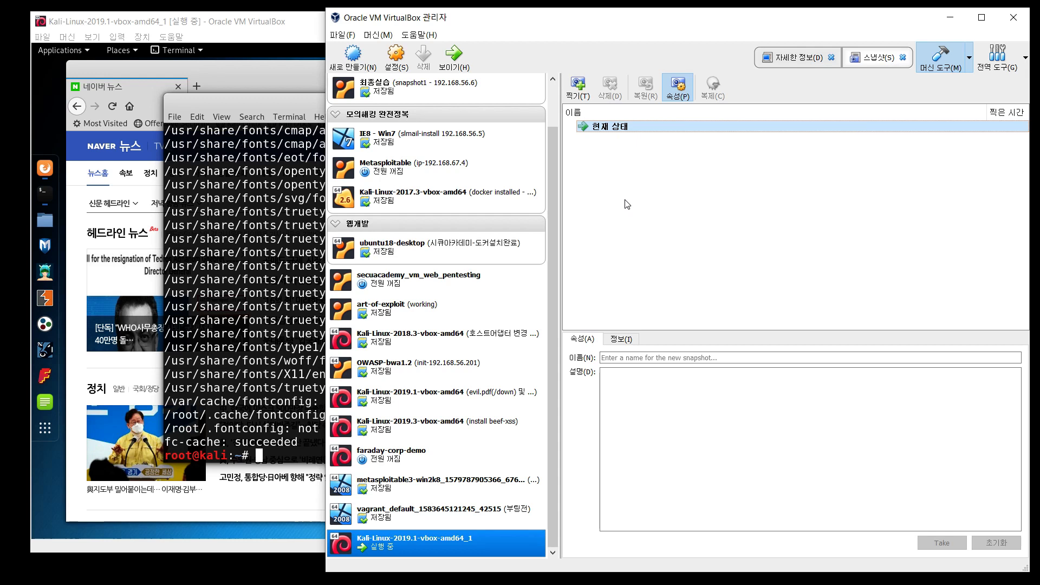
{"action": "left_click", "coordinate": [580, 94]}
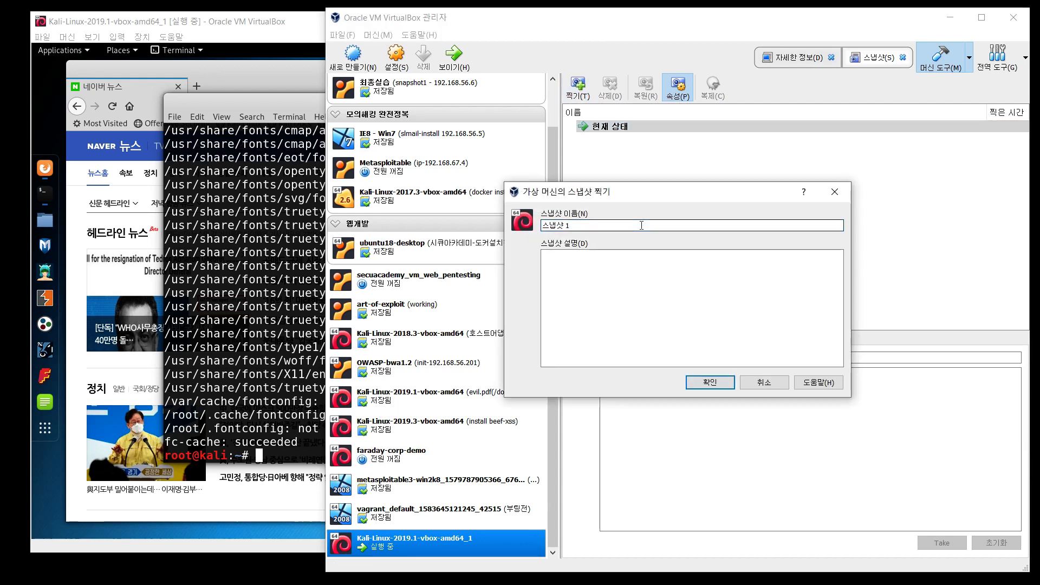
{"action": "triple_click", "coordinate": [642, 225]}
{"action": "type", "text": "설정완"}
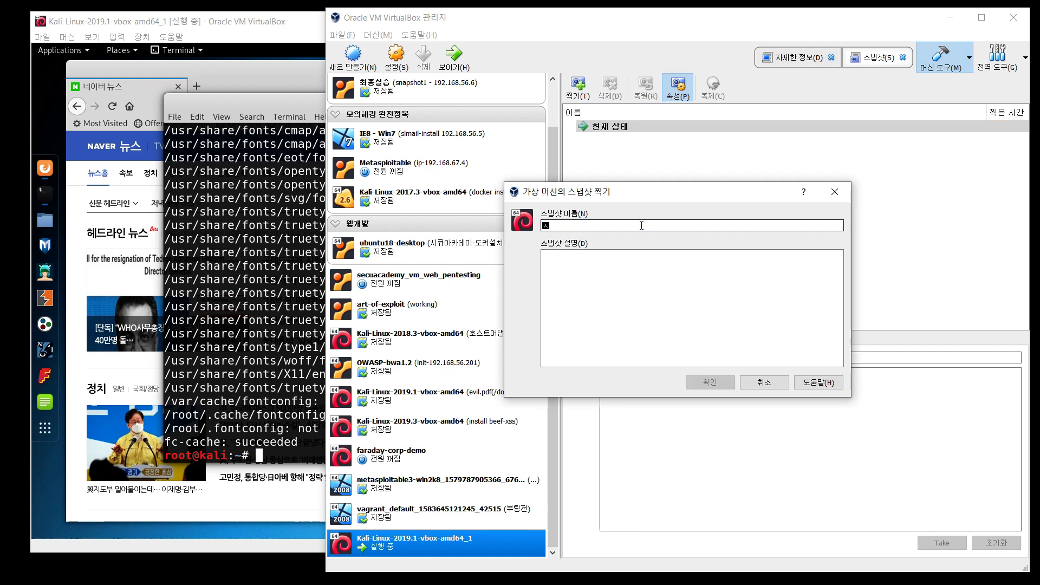
{"action": "type", "text": "료"}
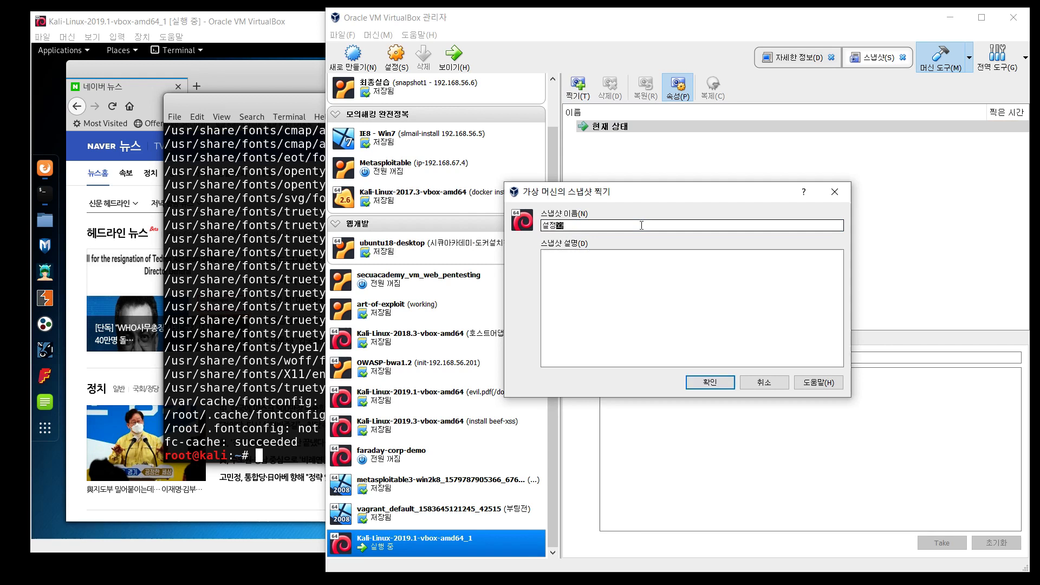
{"action": "key", "text": "Return"}
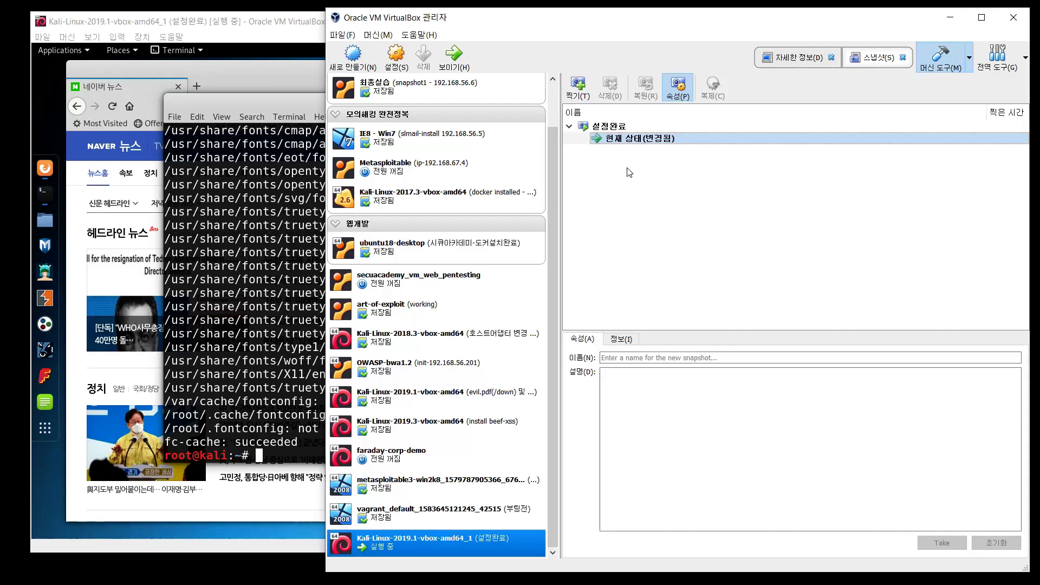
Check the snapshot context menus, then bring the Kali VM window forward and close it
{"action": "right_click", "coordinate": [624, 140]}
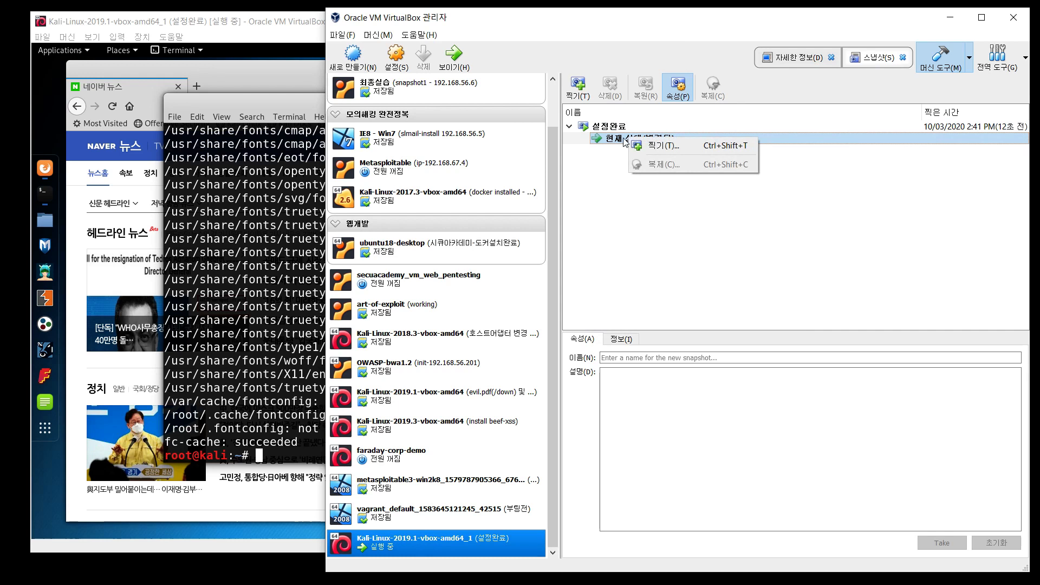
{"action": "left_click", "coordinate": [613, 128]}
{"action": "right_click", "coordinate": [612, 127]}
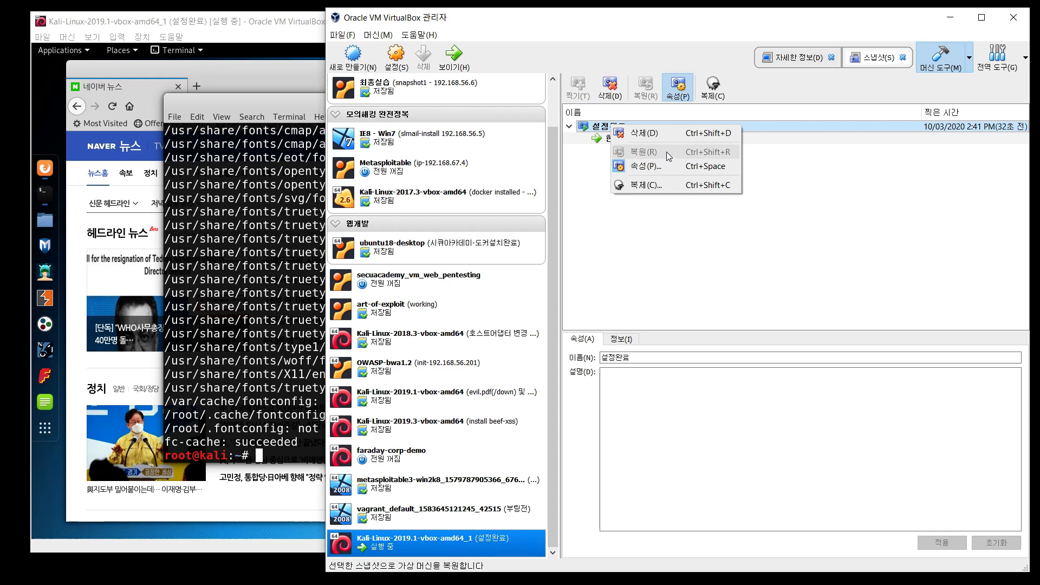
{"action": "left_click", "coordinate": [295, 15]}
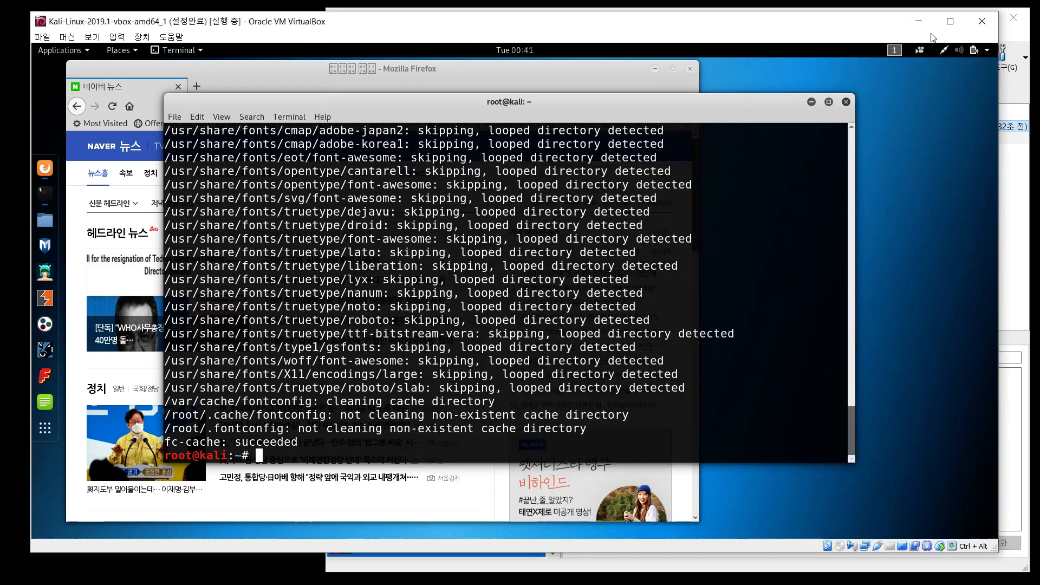
{"action": "left_click", "coordinate": [982, 20]}
Power off the Kali VM and select the 설정완료 snapshot in the snapshot list
{"action": "left_click", "coordinate": [508, 295]}
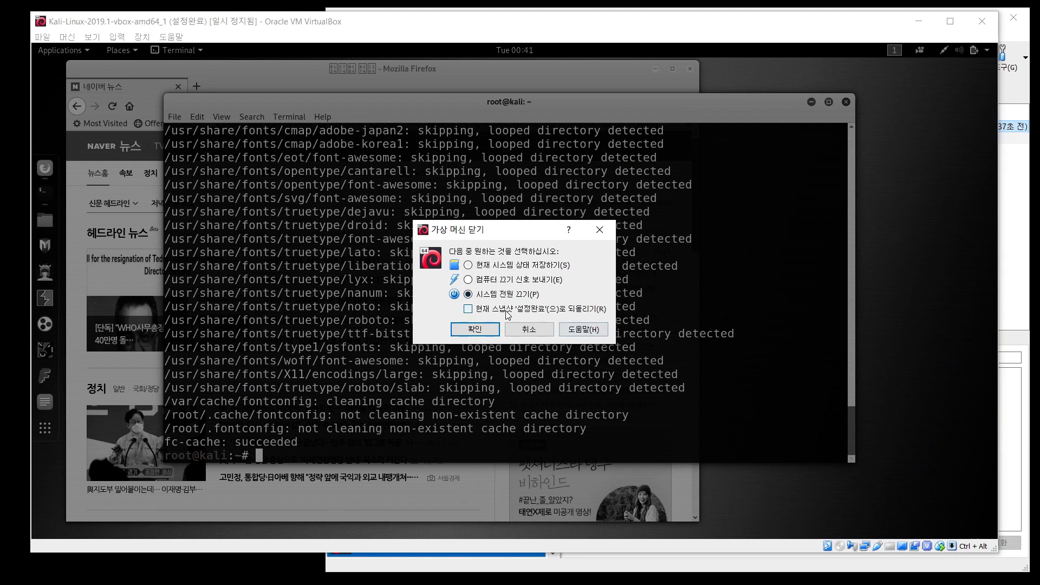
{"action": "left_click", "coordinate": [475, 329]}
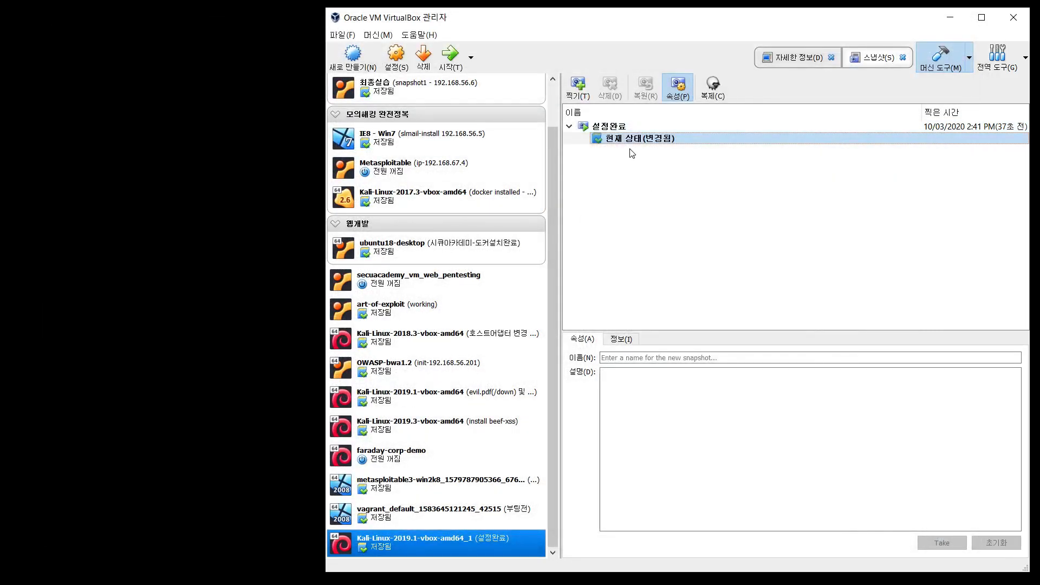
{"action": "right_click", "coordinate": [631, 130]}
{"action": "left_click", "coordinate": [621, 141]}
{"action": "right_click", "coordinate": [619, 141]}
{"action": "left_click", "coordinate": [611, 127]}
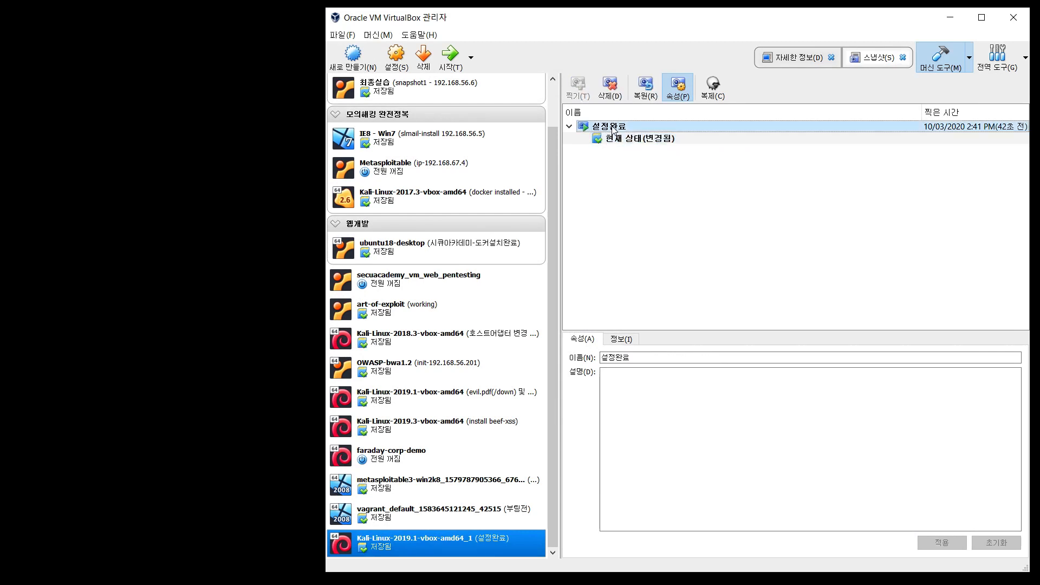
Restore the 설정완료 snapshot without saving the current state, then start the VM again
{"action": "right_click", "coordinate": [611, 126]}
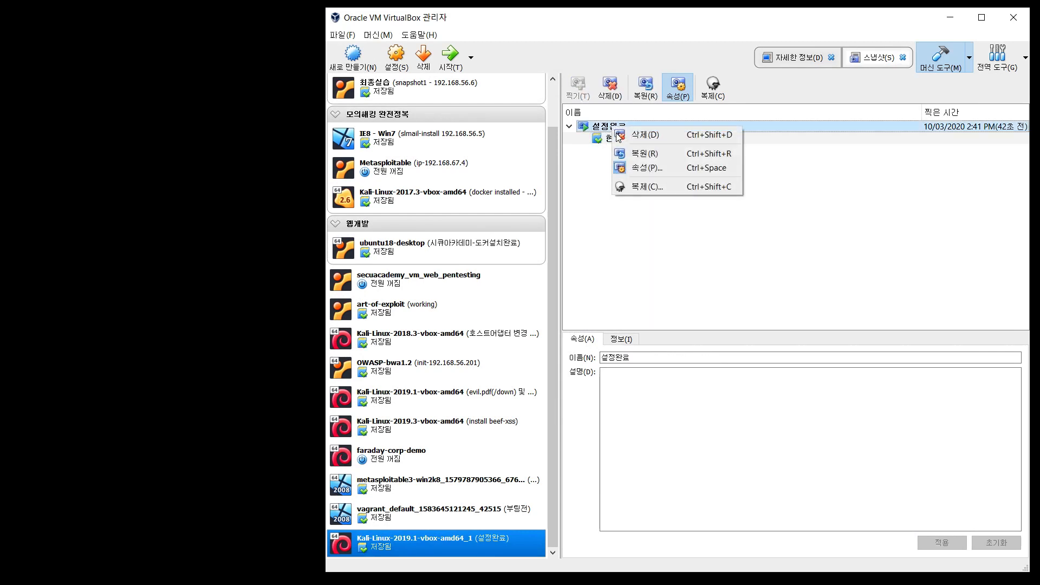
{"action": "left_click", "coordinate": [666, 158]}
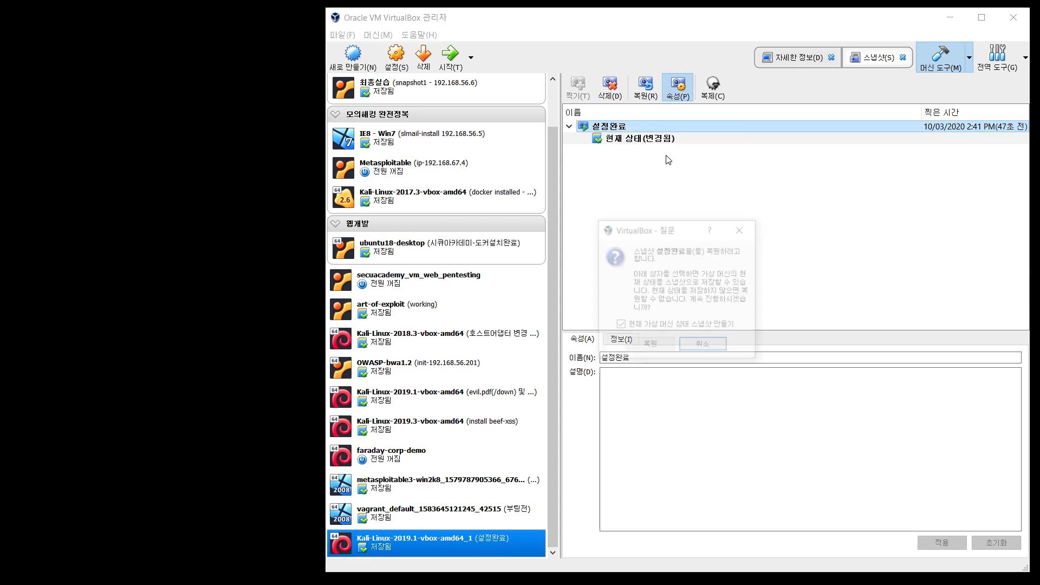
{"action": "left_click", "coordinate": [633, 327]}
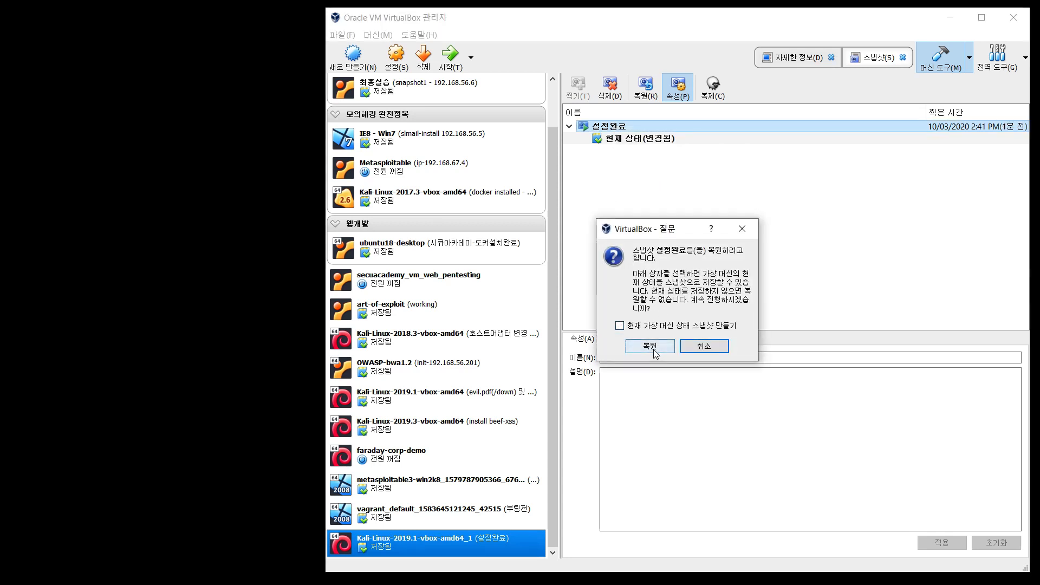
{"action": "left_click", "coordinate": [647, 347]}
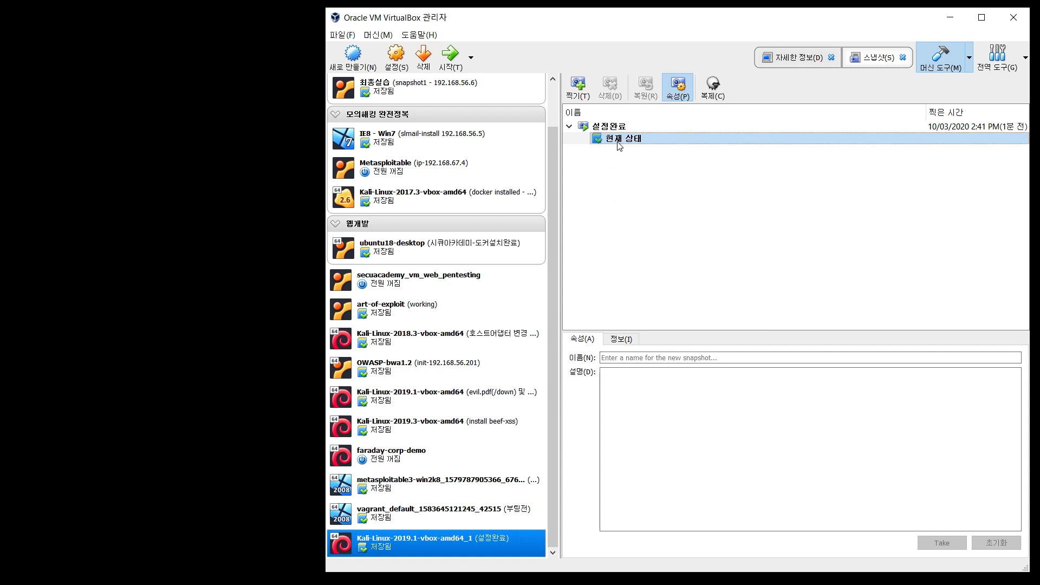
{"action": "left_click", "coordinate": [491, 199]}
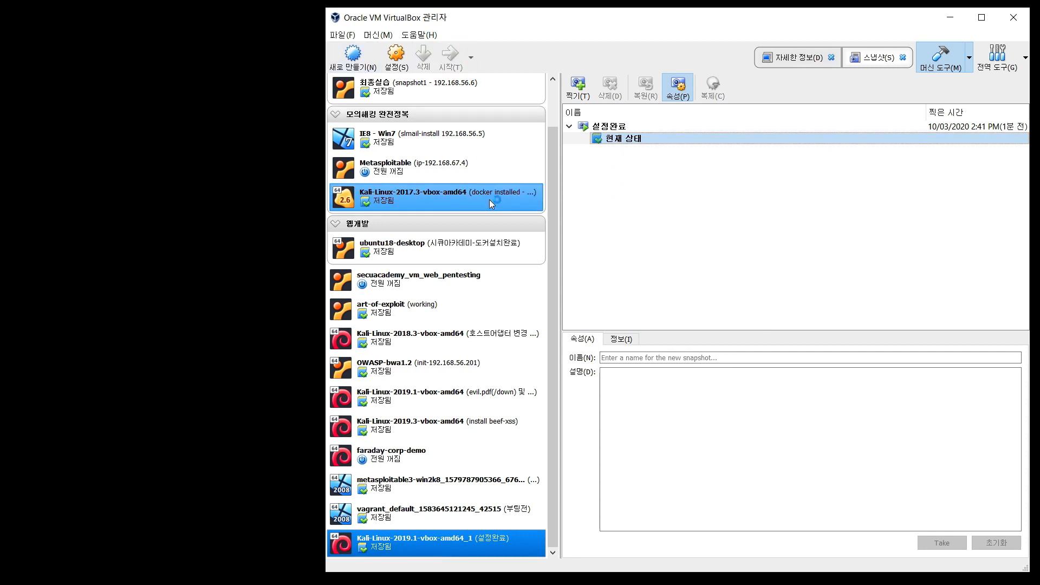